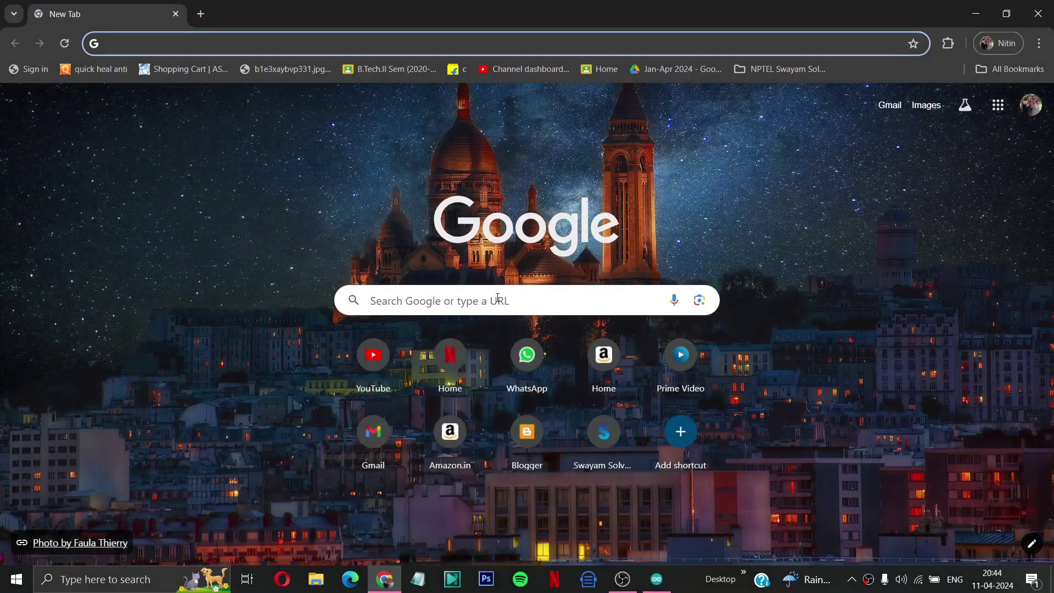
# - Search 'tin' in Chrome's address bar and open the tinkercad.com dashboard
pyautogui.click(497, 299)
pyautogui.write('tinkercad')
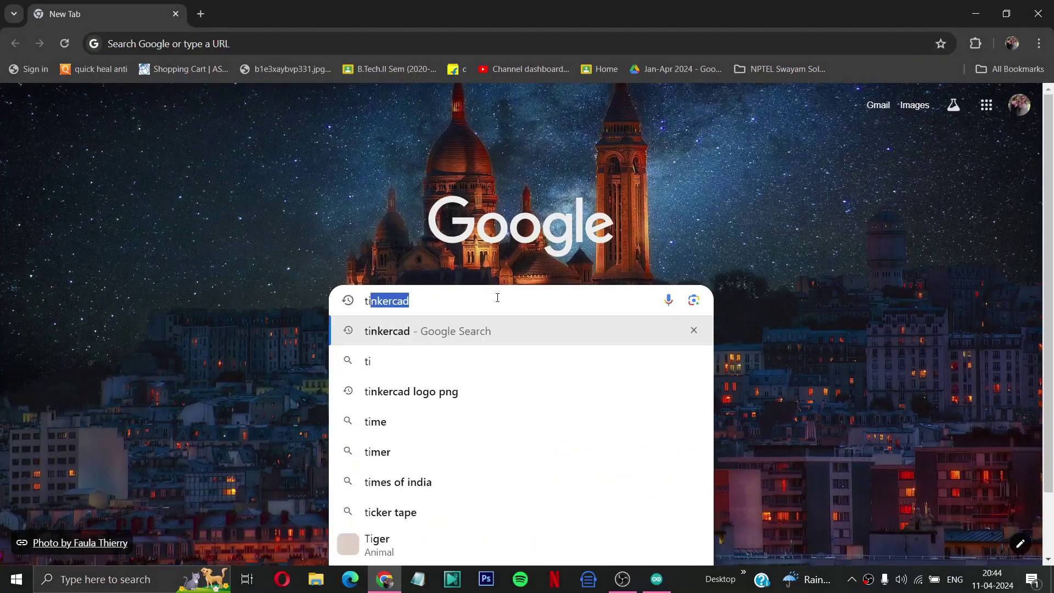
pyautogui.click(460, 332)
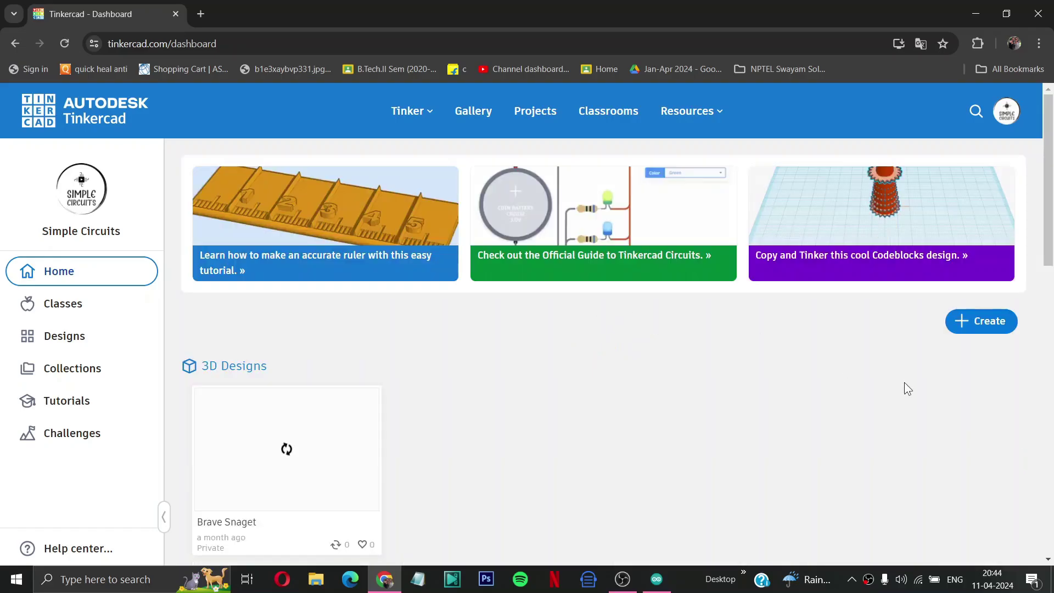
# - Create a new Circuits design from the '+ Create' menu
pyautogui.click(978, 335)
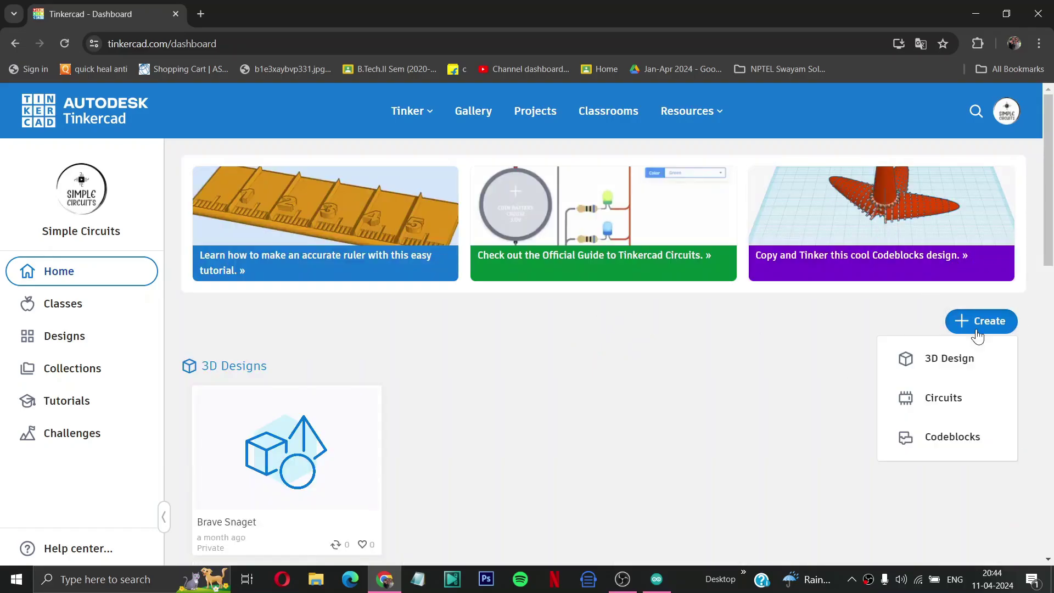
pyautogui.click(937, 401)
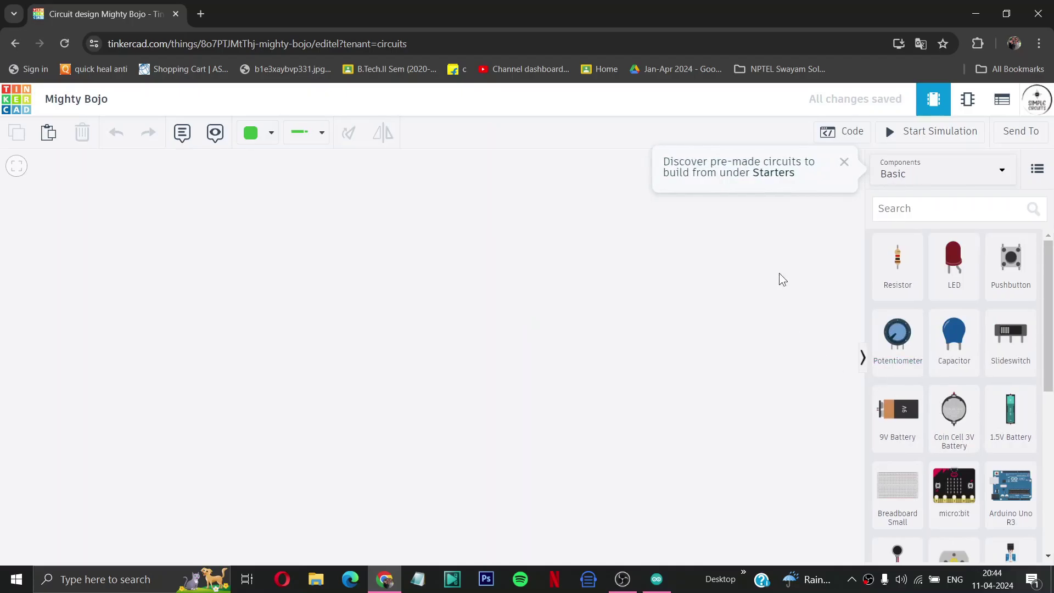
# - Dismiss the Starters tip, then place an Arduino Uno R3 and an LCD 16 x 2 (I2C) on the canvas
pyautogui.click(845, 164)
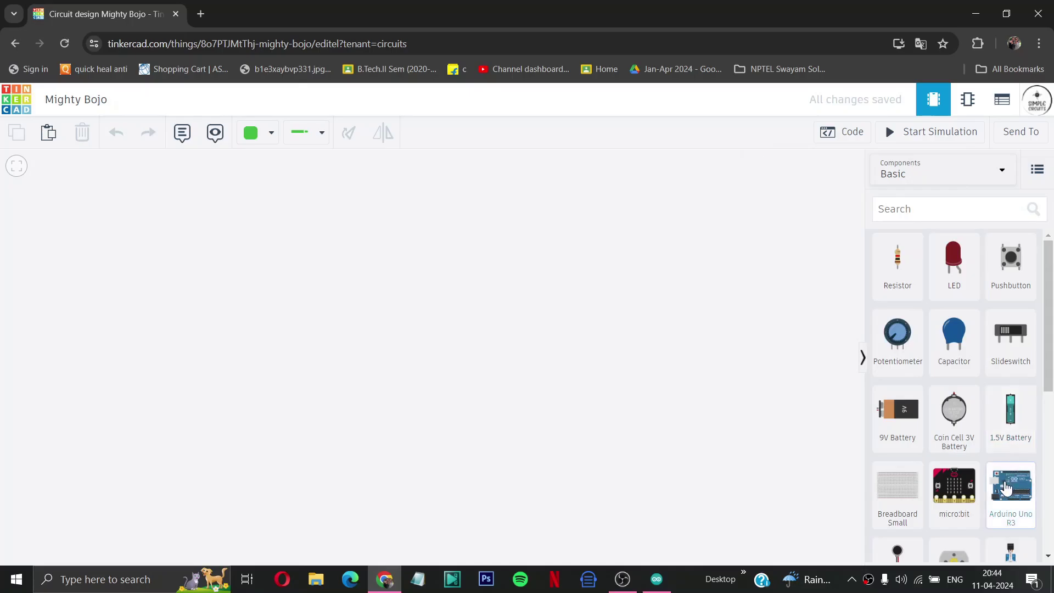
pyautogui.moveTo(1006, 488); pyautogui.dragTo(331, 311)
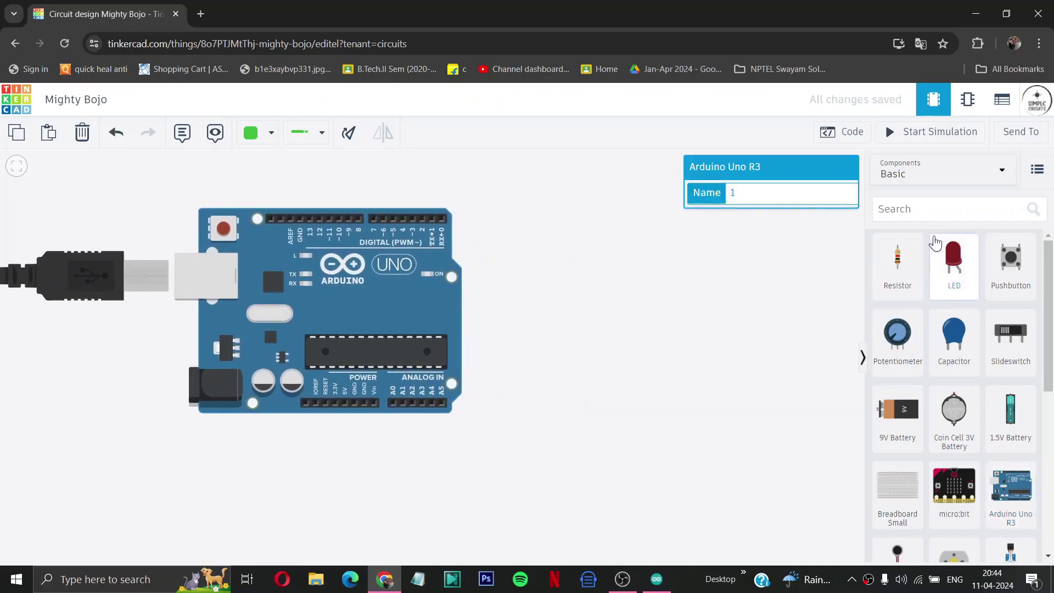
pyautogui.click(933, 211)
pyautogui.write('lac')
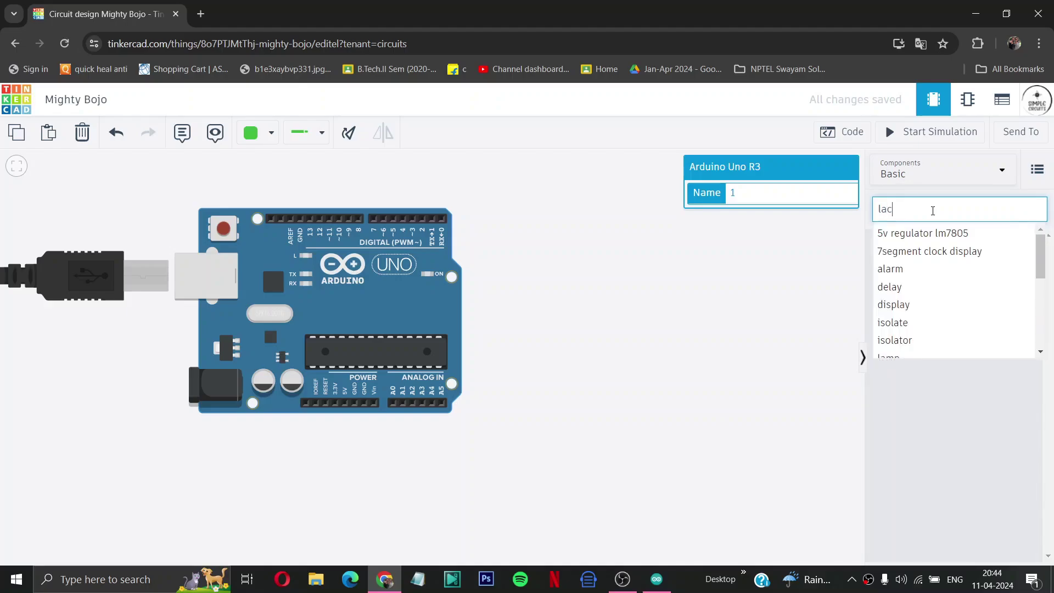
pyautogui.write('cd')
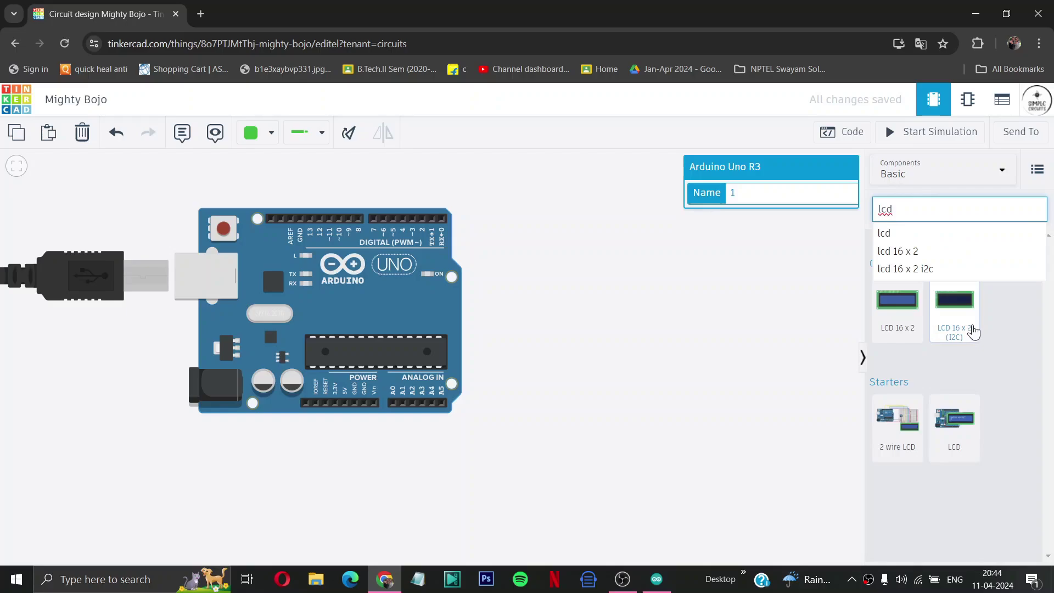
pyautogui.moveTo(973, 332); pyautogui.dragTo(696, 464)
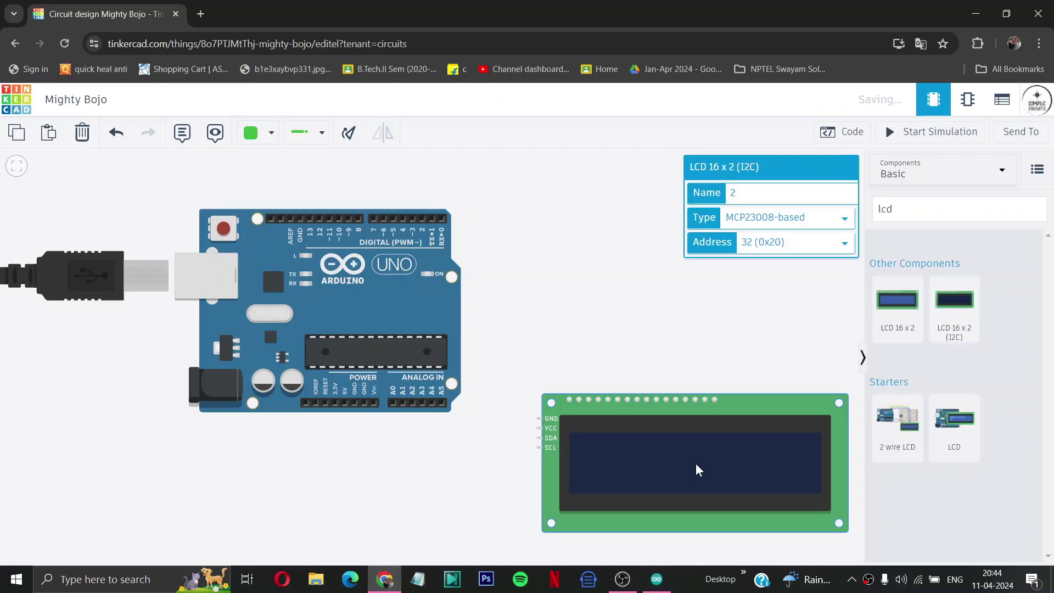
# - Search 'ultr' and place the Ultrasonic Distance Sensor above the LCD
pyautogui.click(906, 216)
pyautogui.press('BackSpace')
pyautogui.press('BackSpace')
pyautogui.press('BackSpace')
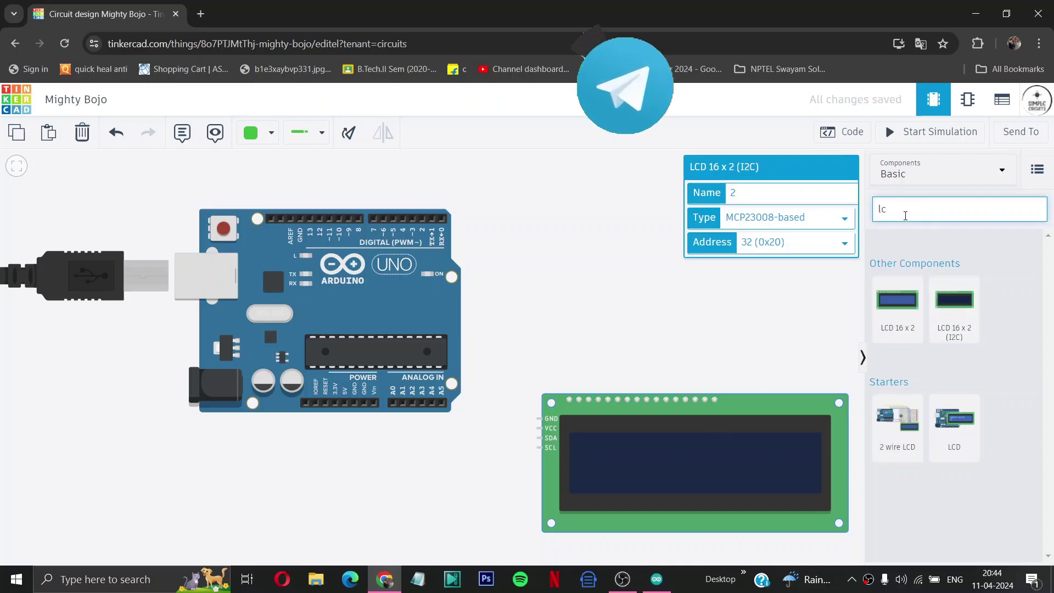
pyautogui.write('ul')
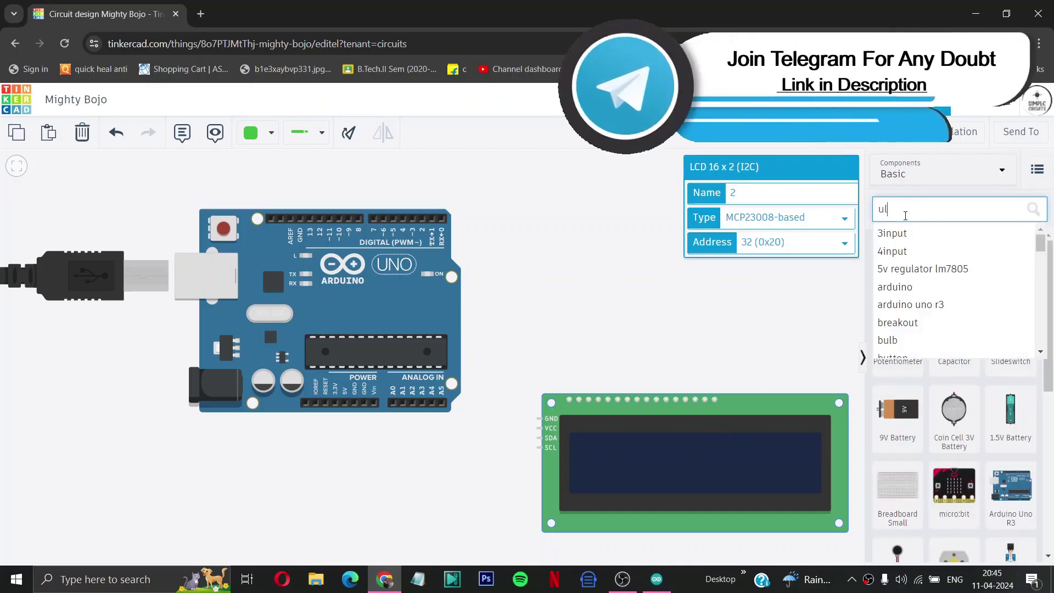
pyautogui.write('t')
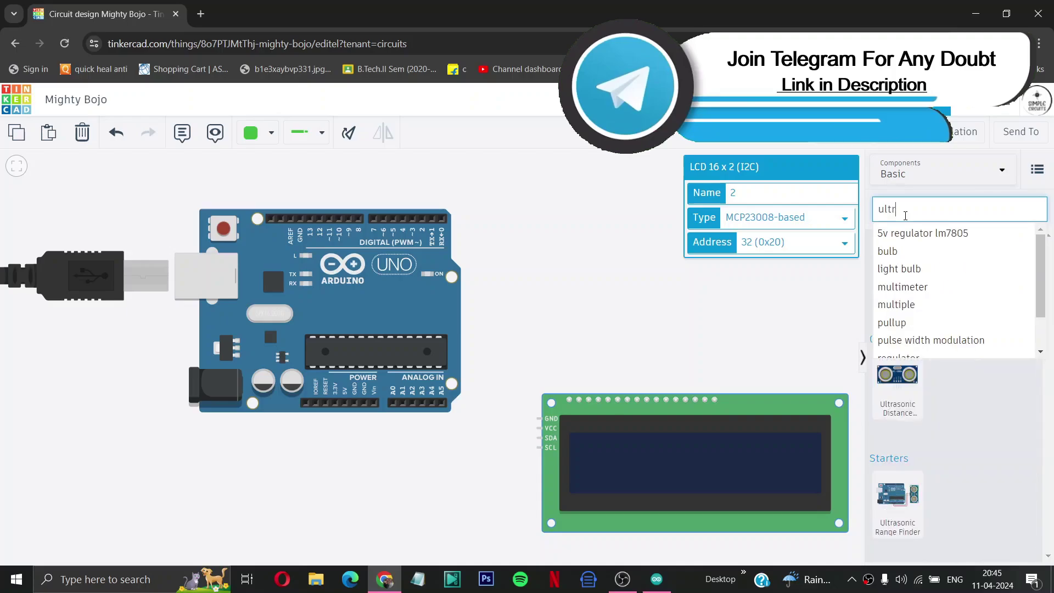
pyautogui.write('r')
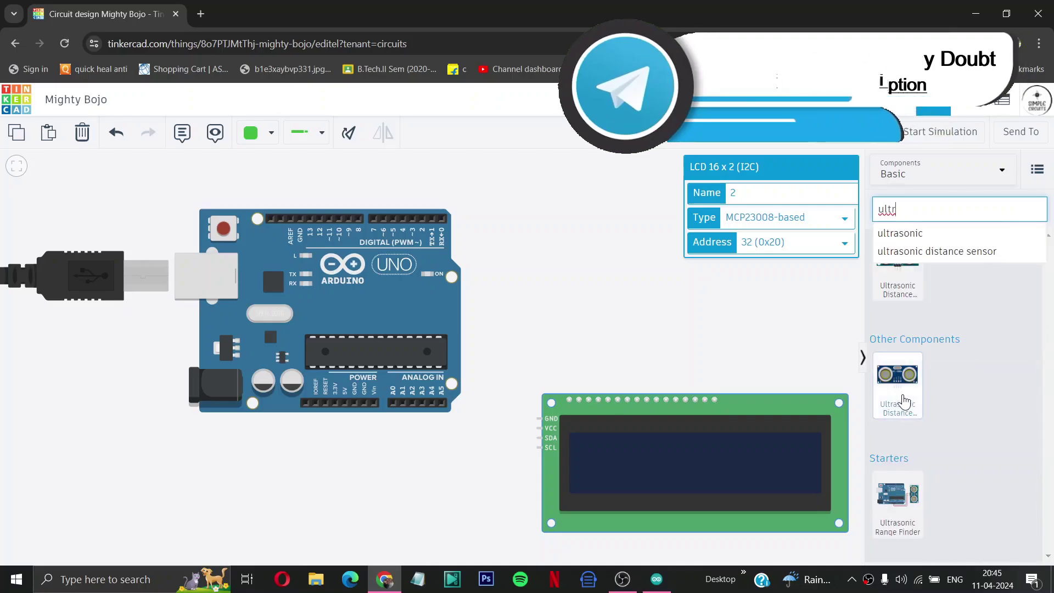
pyautogui.moveTo(902, 403); pyautogui.dragTo(663, 256)
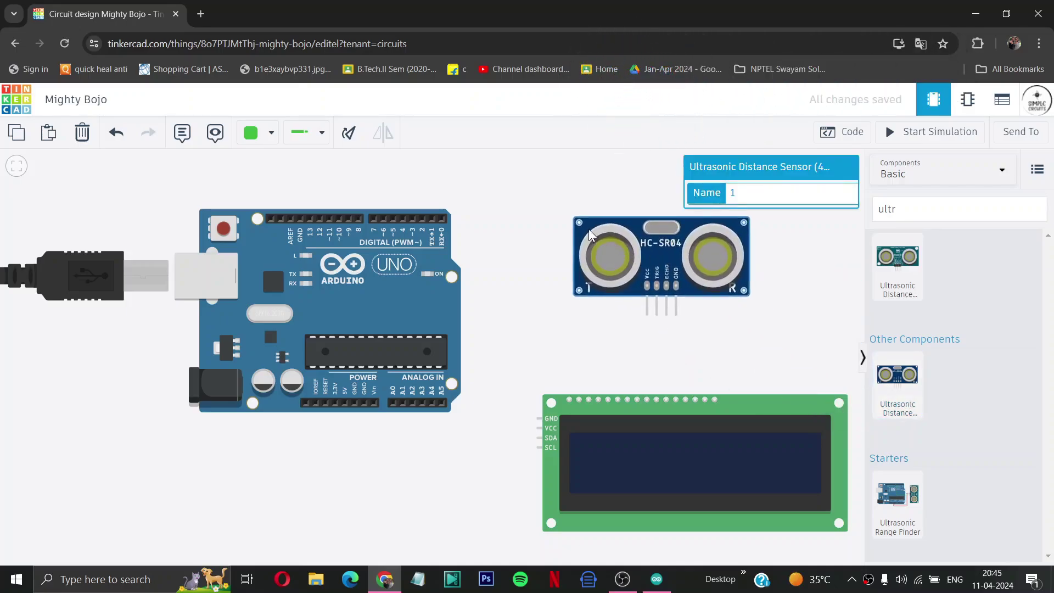
# - Set the LCD's type to PCF8574-based and its address to 39 (0x27)
pyautogui.click(732, 378)
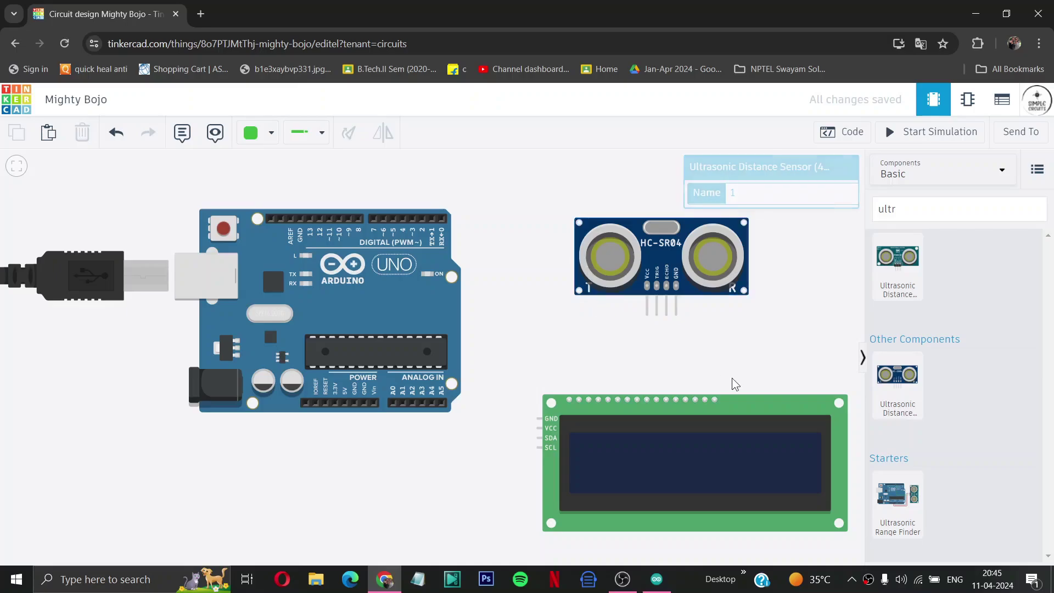
pyautogui.click(732, 407)
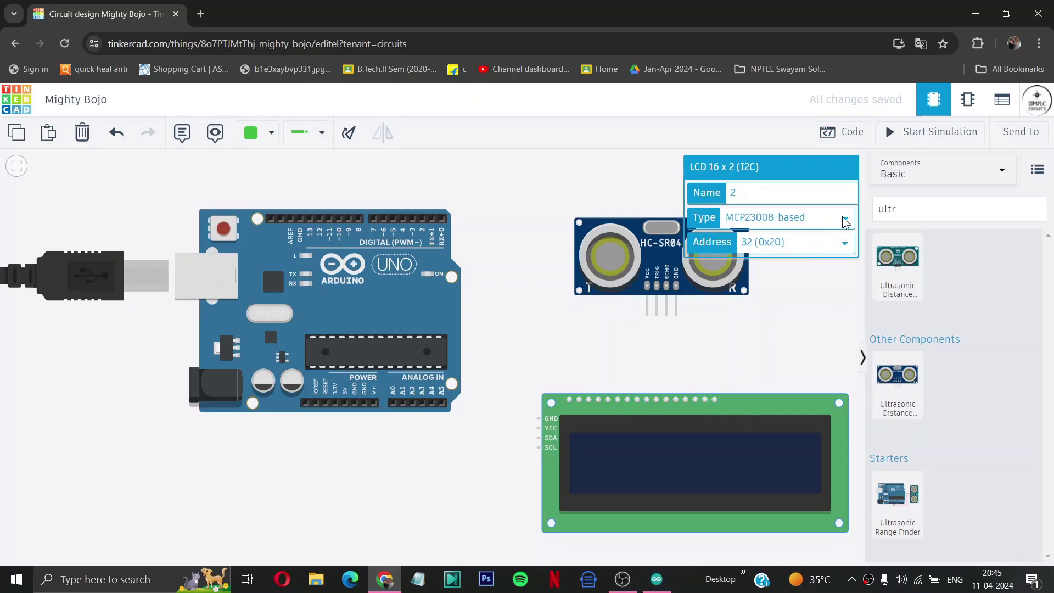
pyautogui.click(826, 218)
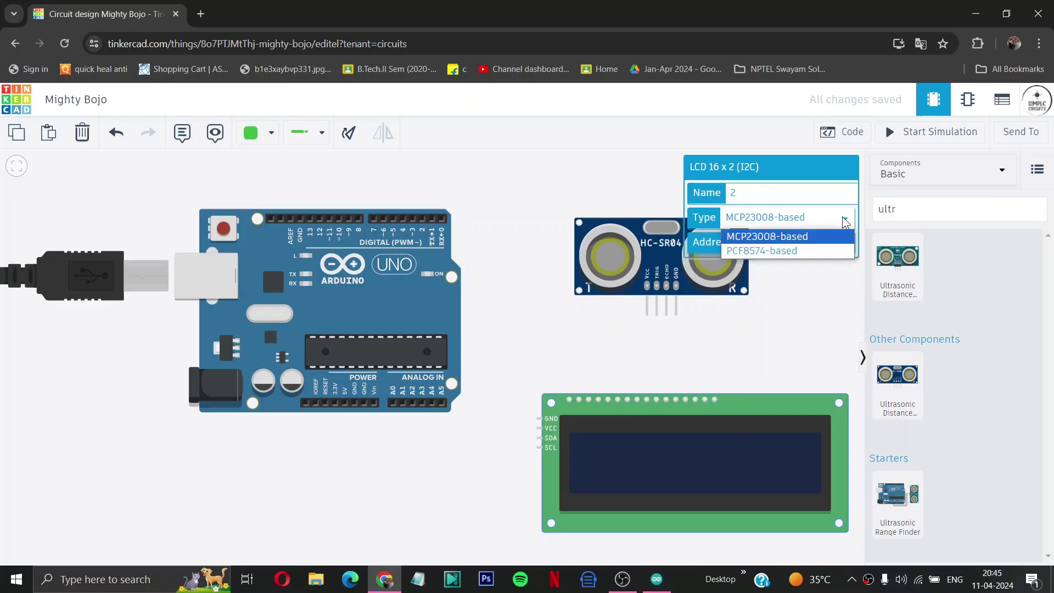
pyautogui.click(796, 251)
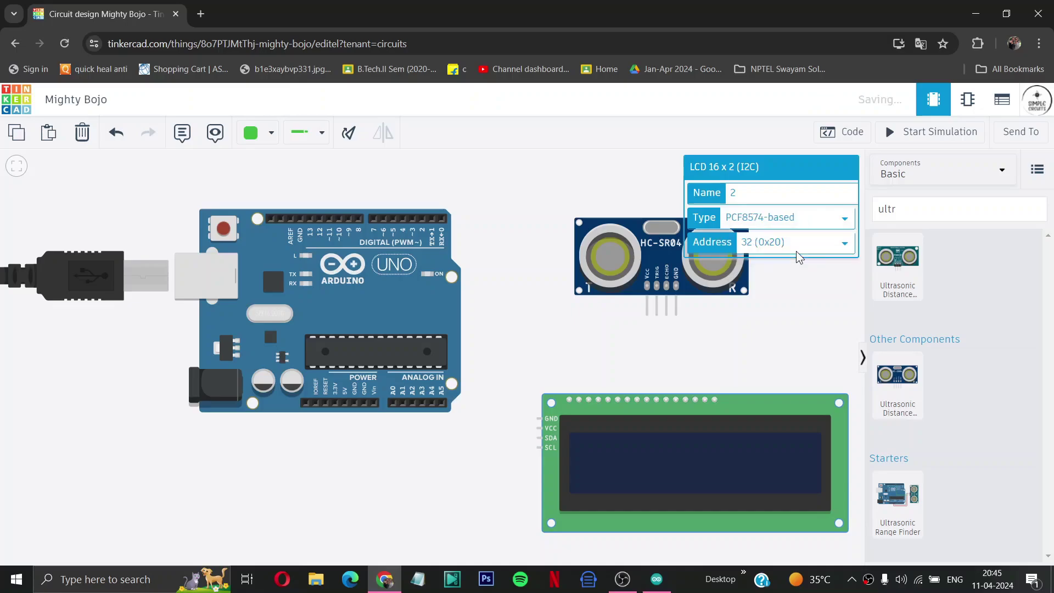
pyautogui.click(845, 247)
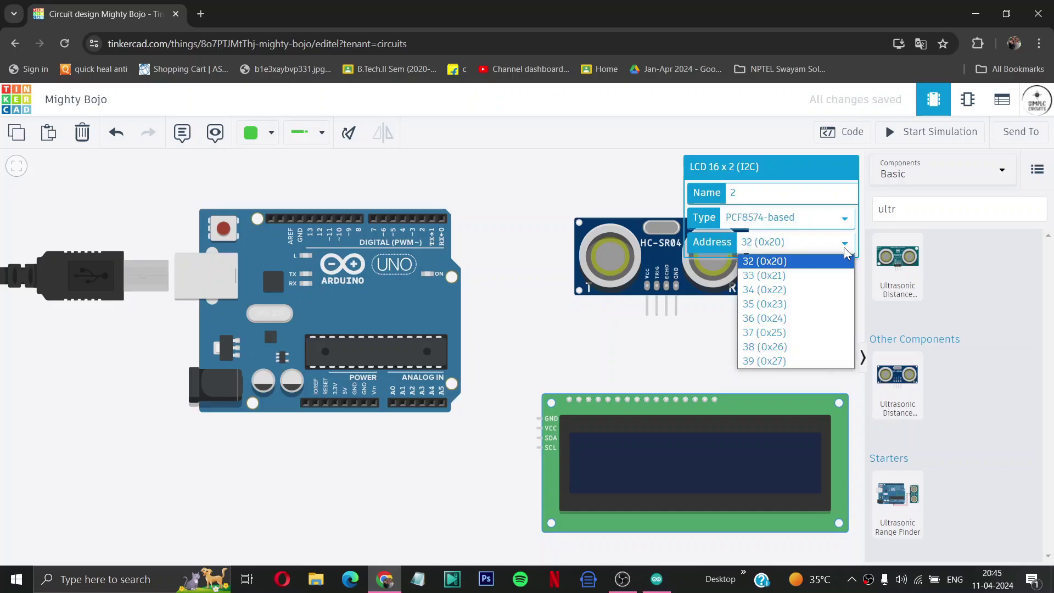
pyautogui.click(777, 363)
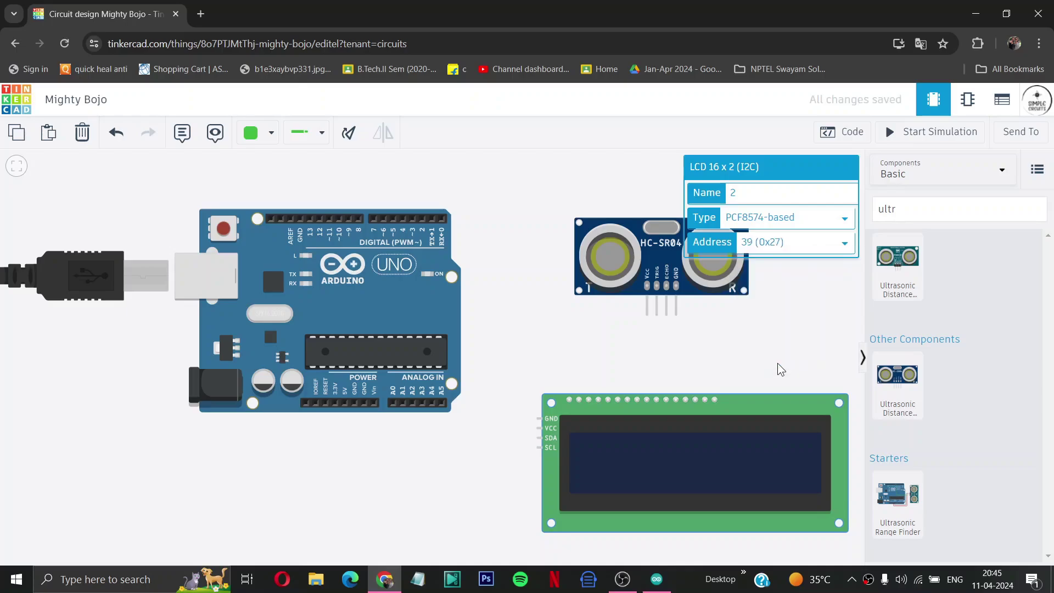
pyautogui.click(617, 150)
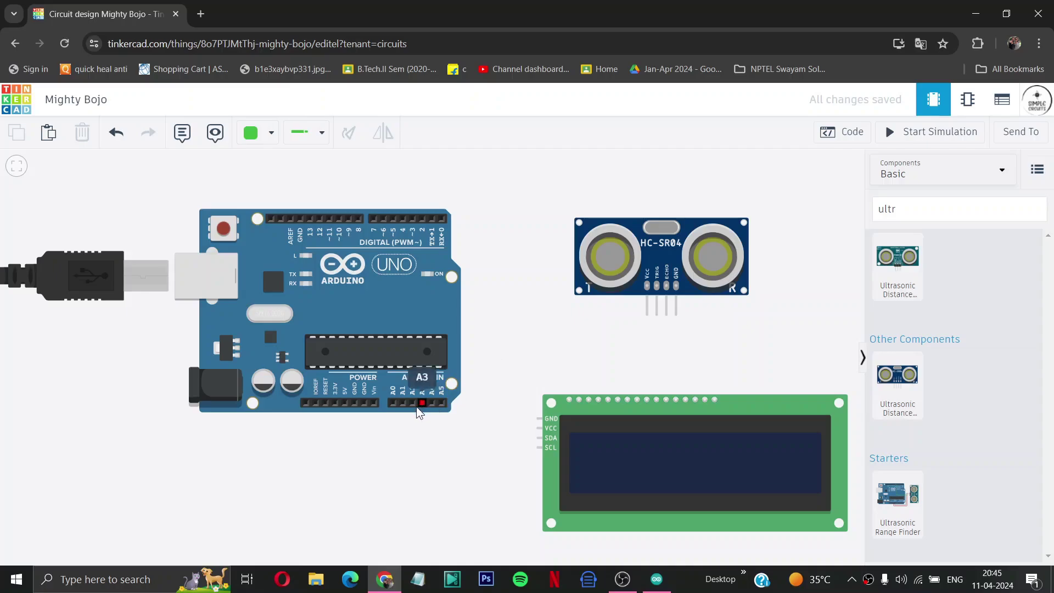
# - Wire the Arduino GND to LCD GND and 5V to LCD VCC, bending below the board
pyautogui.click(355, 404)
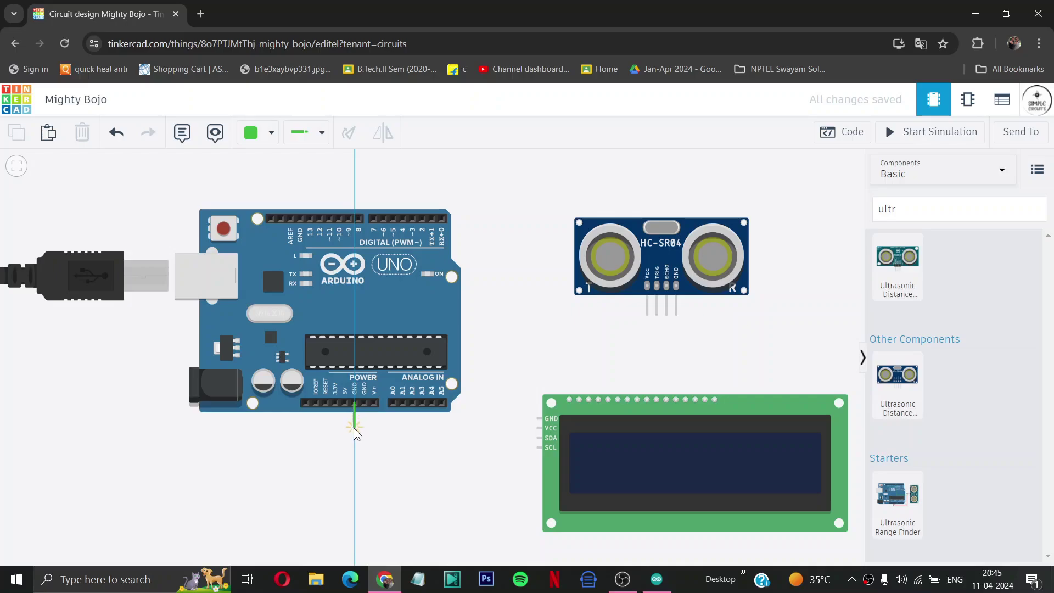
pyautogui.click(354, 427)
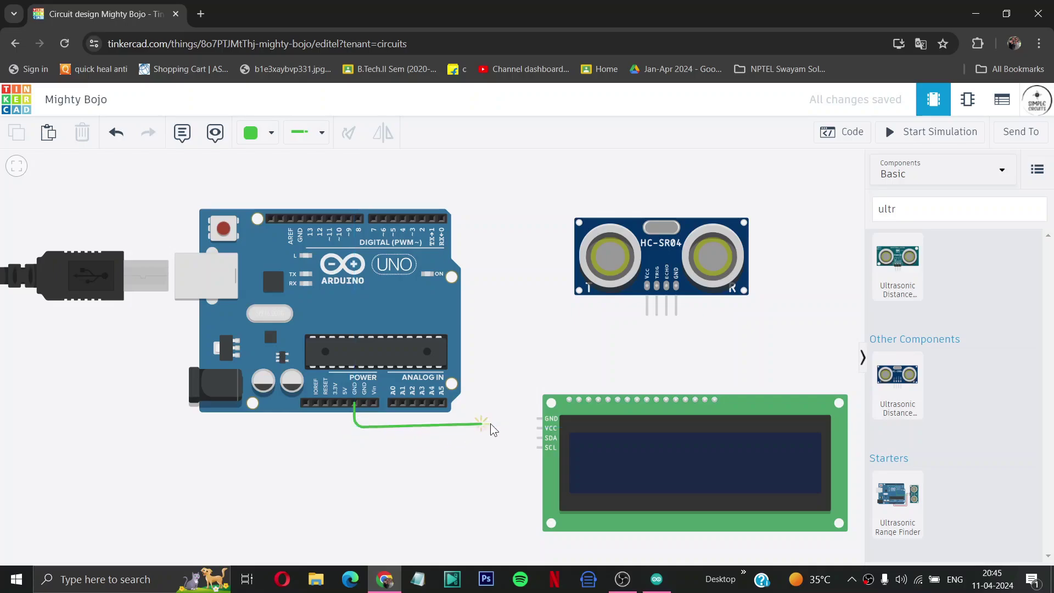
pyautogui.click(538, 419)
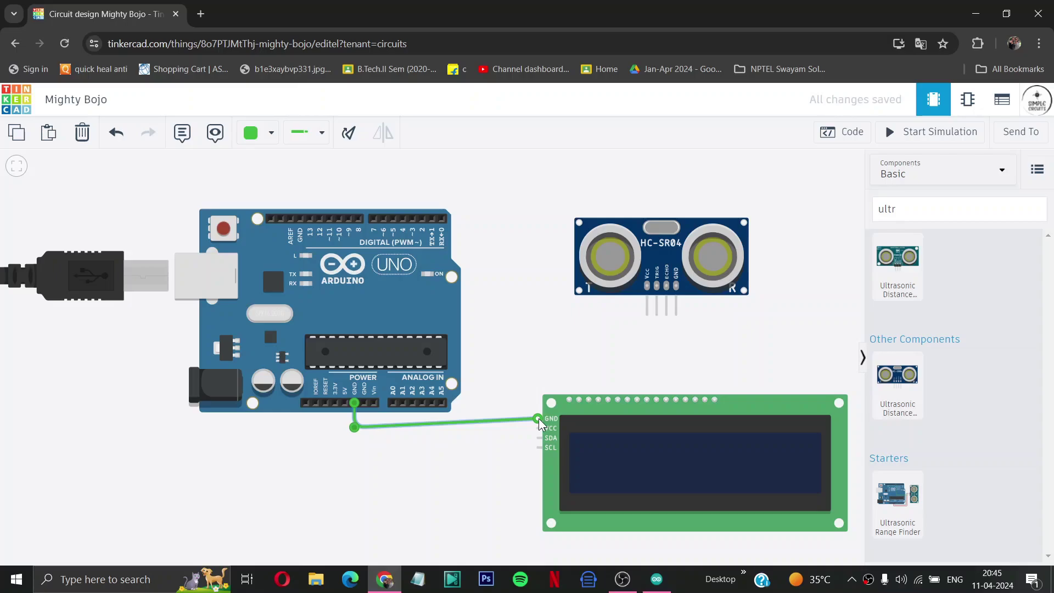
pyautogui.click(343, 403)
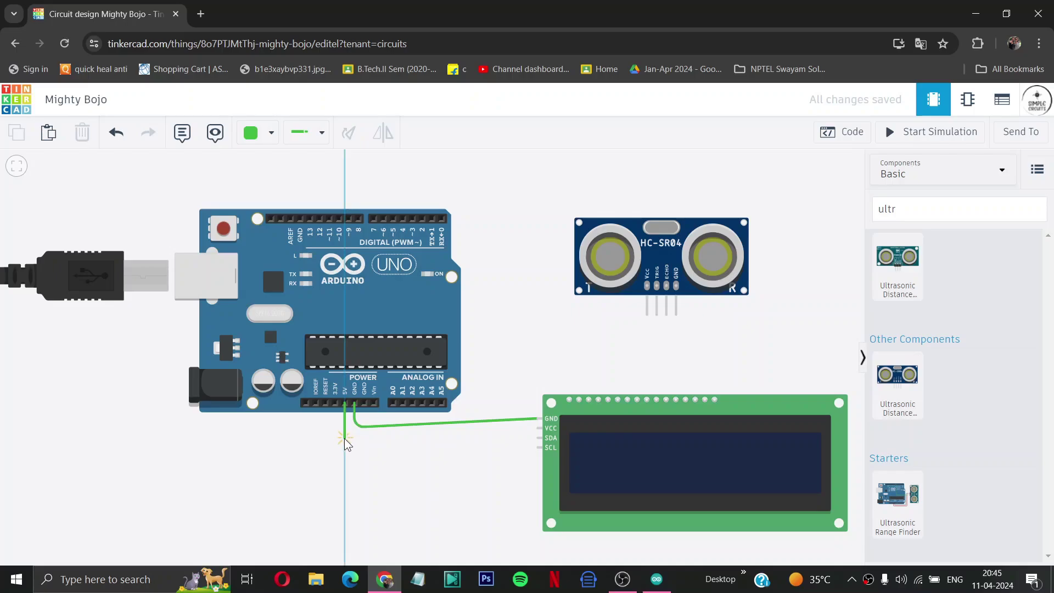
pyautogui.click(344, 438)
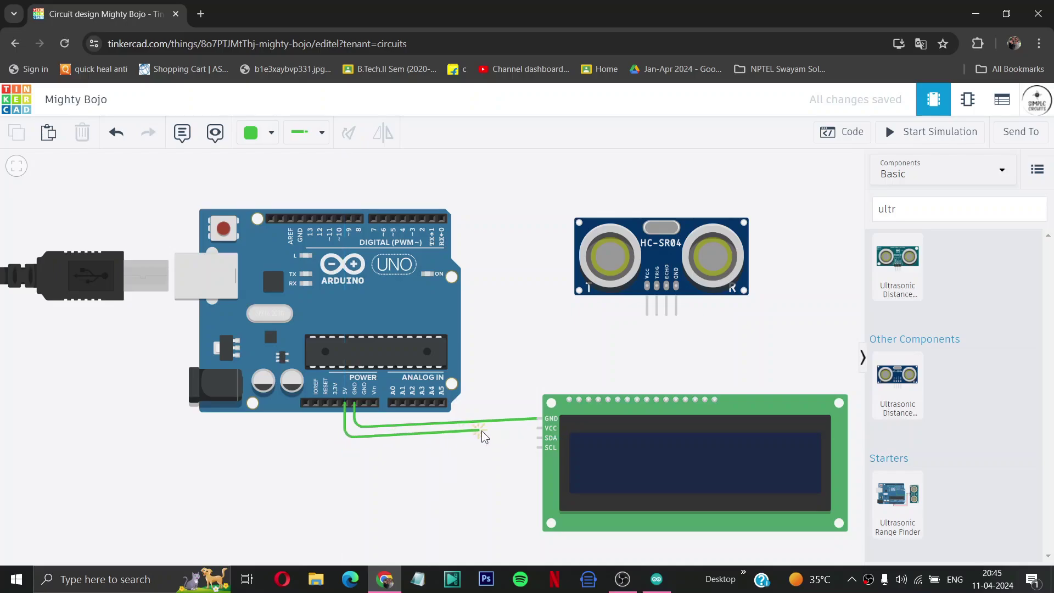
pyautogui.click(537, 428)
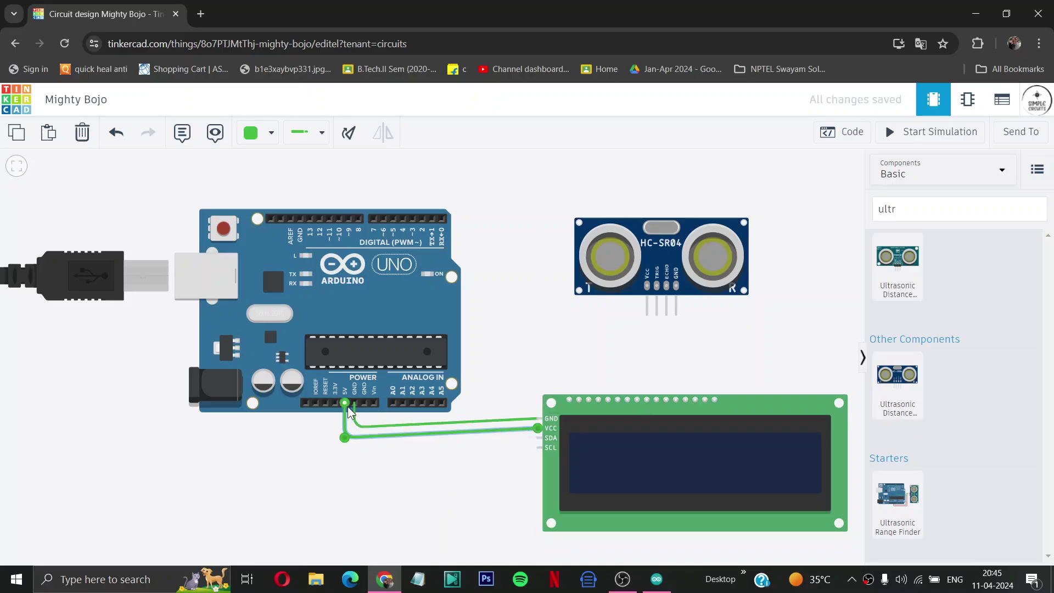
# - Wire Arduino A4 to the LCD's SDA pin and A5 to its SCL pin
pyautogui.click(430, 402)
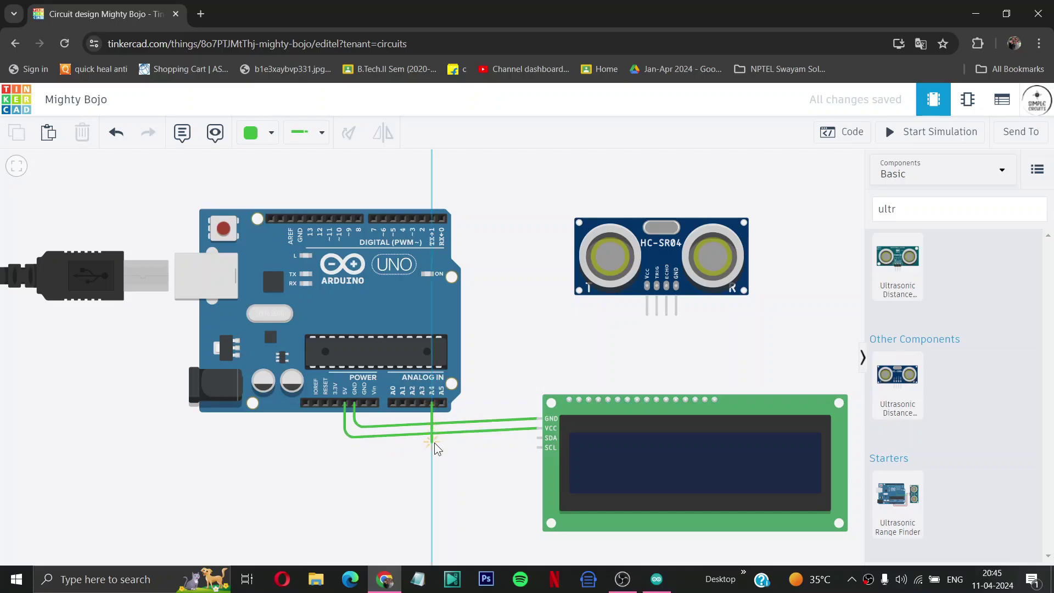
pyautogui.click(434, 442)
pyautogui.click(538, 437)
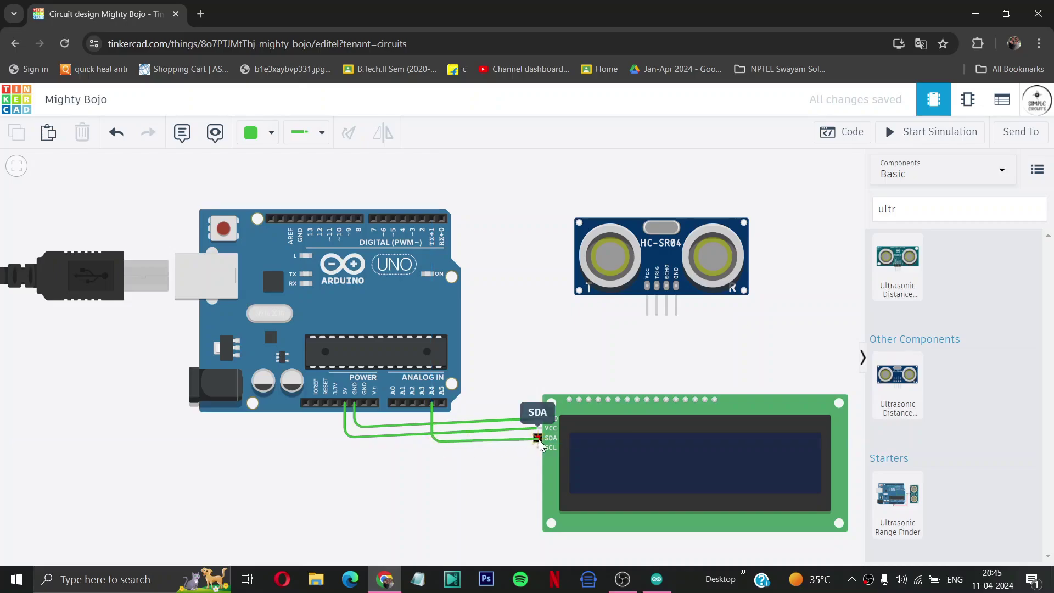
pyautogui.click(538, 438)
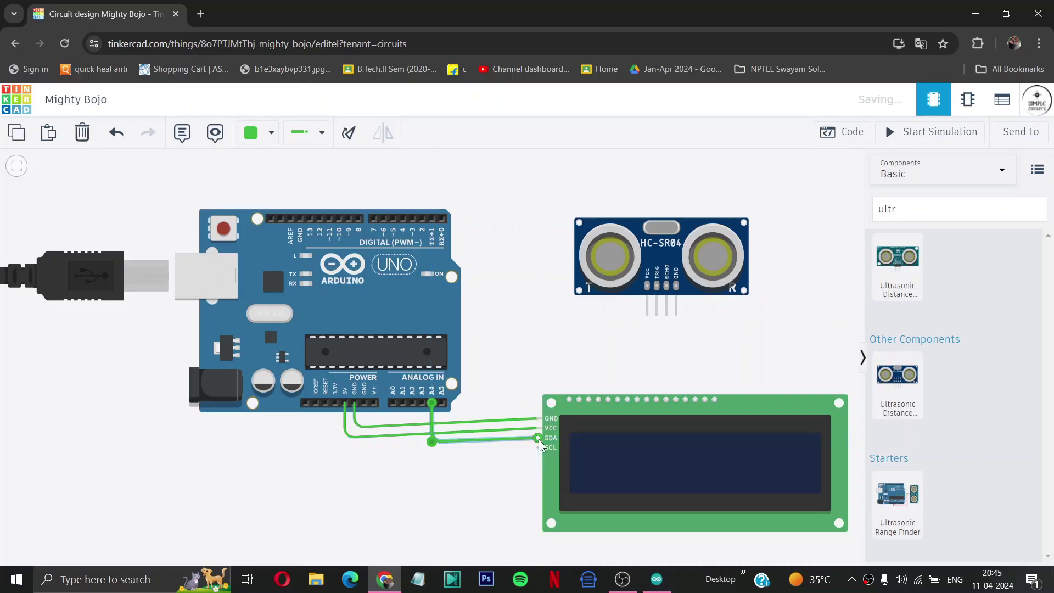
pyautogui.click(441, 403)
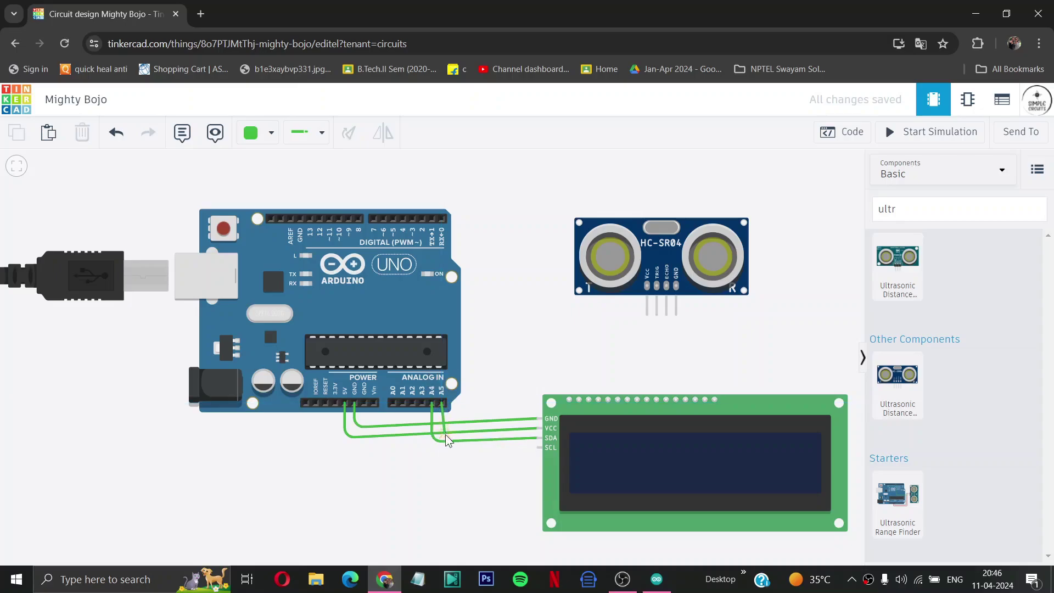
pyautogui.click(446, 451)
pyautogui.click(537, 448)
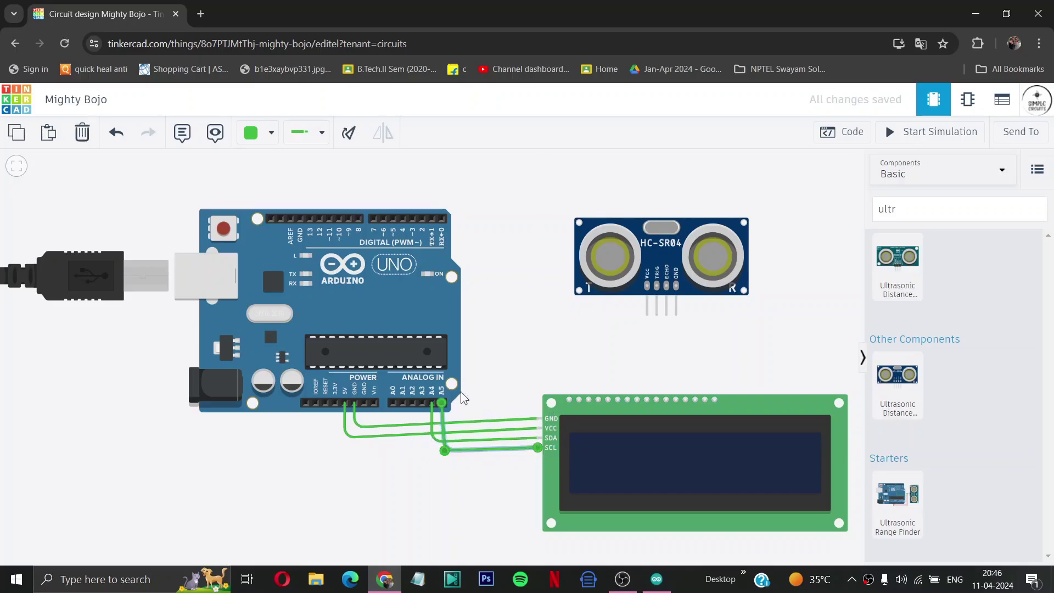
# - Wire the Arduino 5V to the sensor's VCC and GND to its GND, routed above the board
pyautogui.click(343, 400)
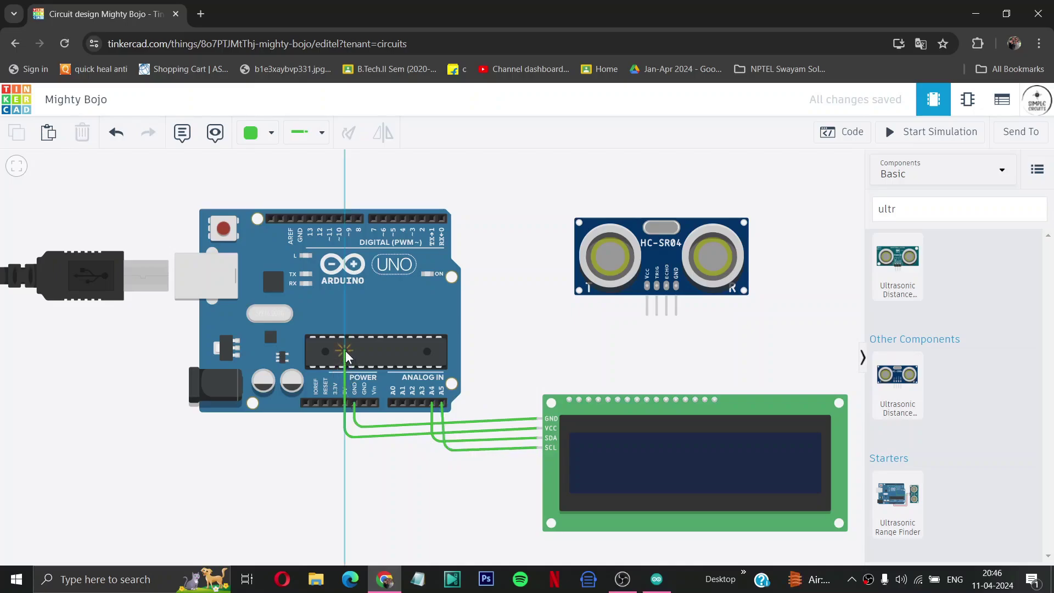
pyautogui.click(348, 326)
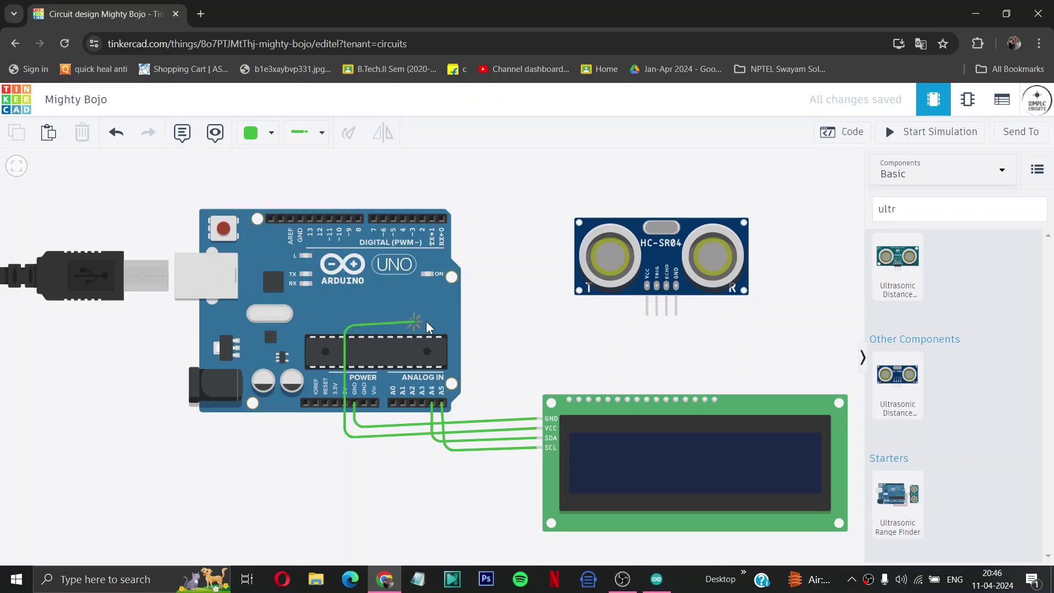
pyautogui.click(647, 315)
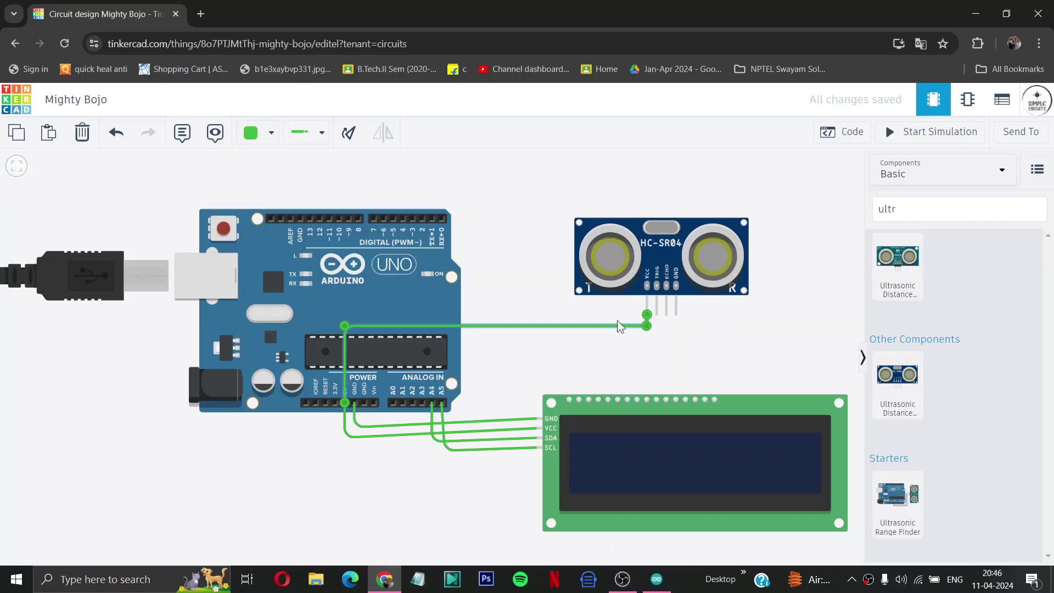
pyautogui.click(366, 405)
pyautogui.click(363, 338)
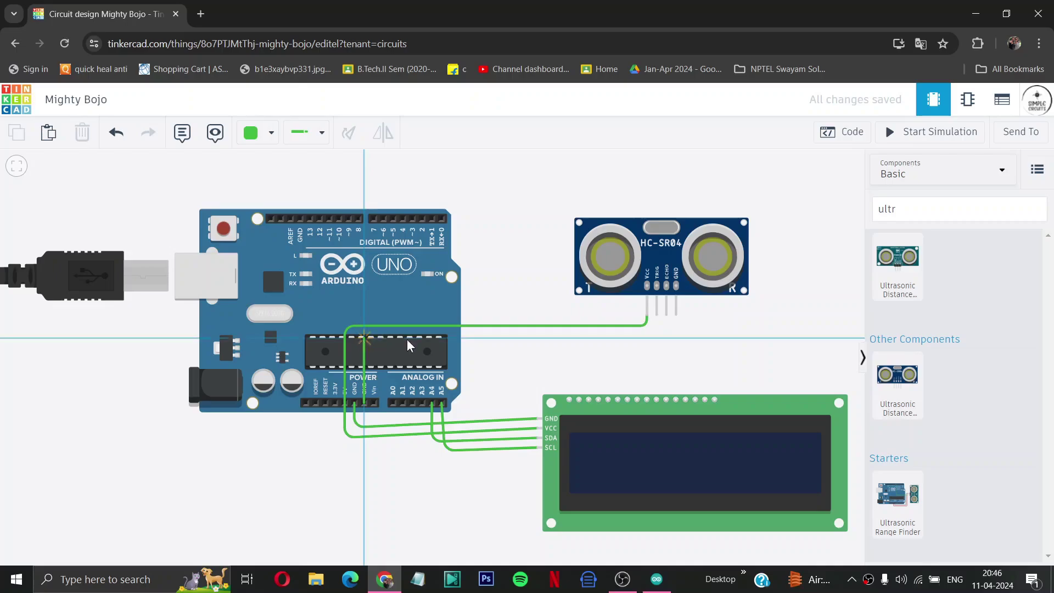
pyautogui.click(678, 338)
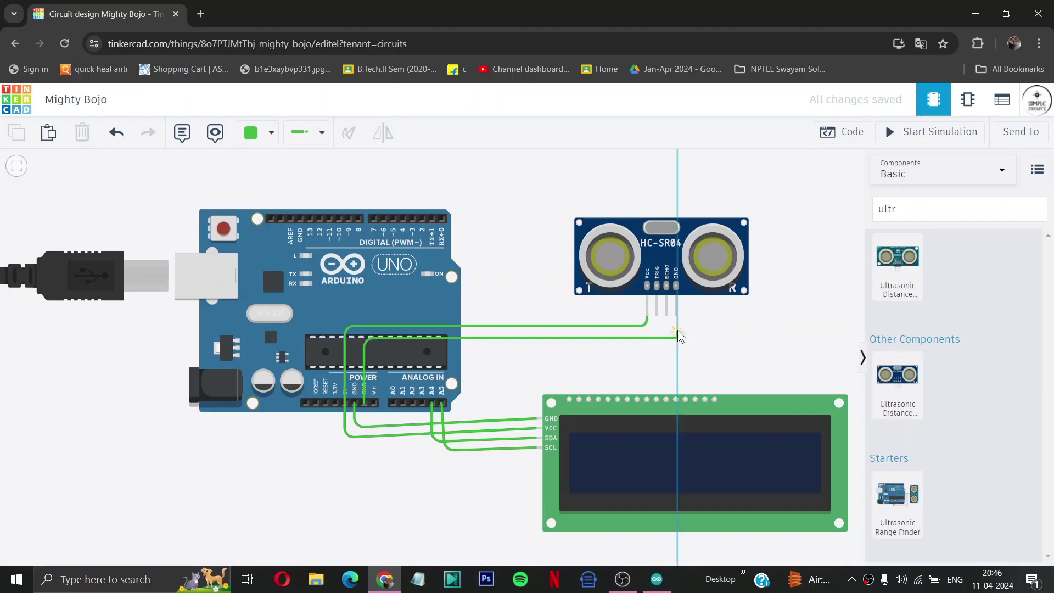
pyautogui.click(677, 316)
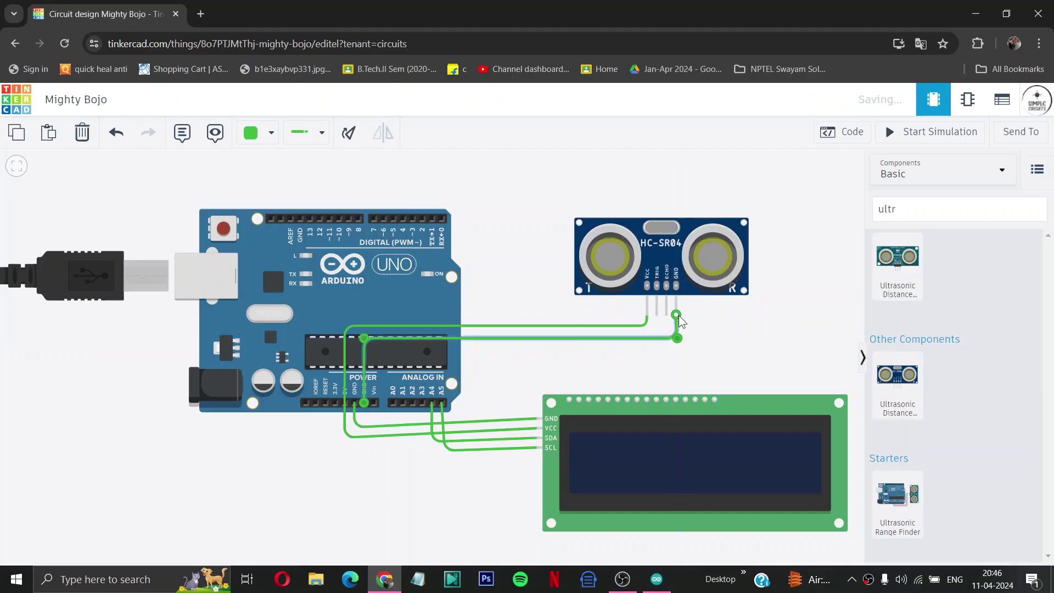
# - Wire Arduino A0 to the sensor's Trigger pin and A1 to its Echo pin
pyautogui.click(393, 403)
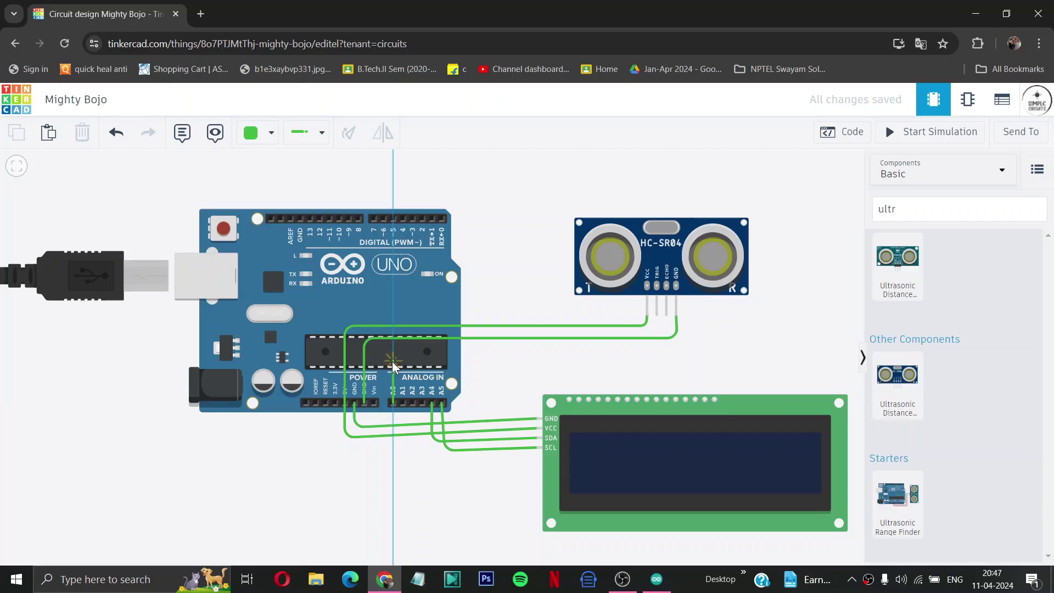
pyautogui.click(407, 358)
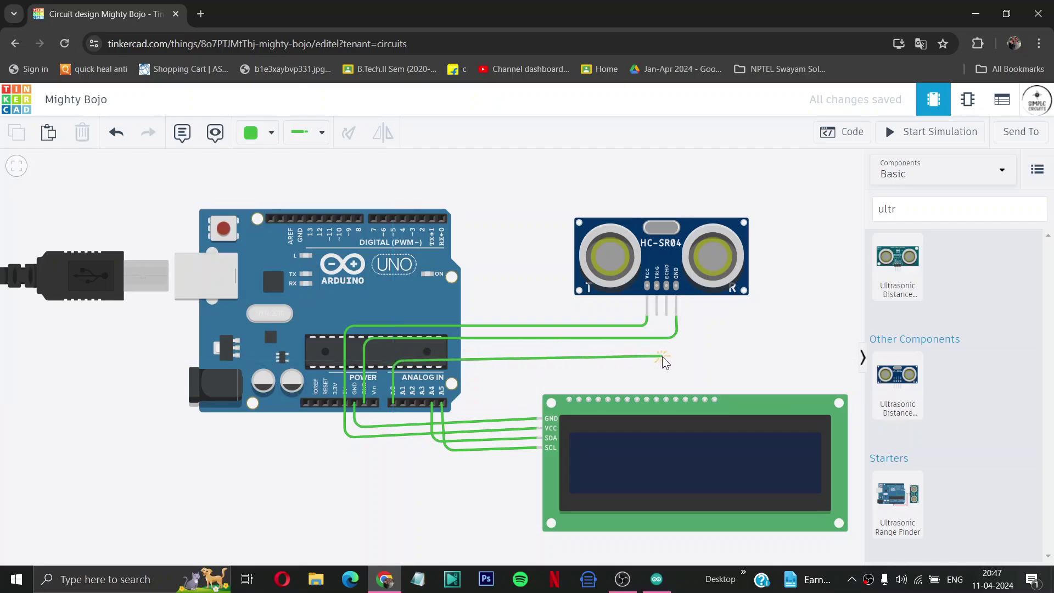
pyautogui.click(660, 357)
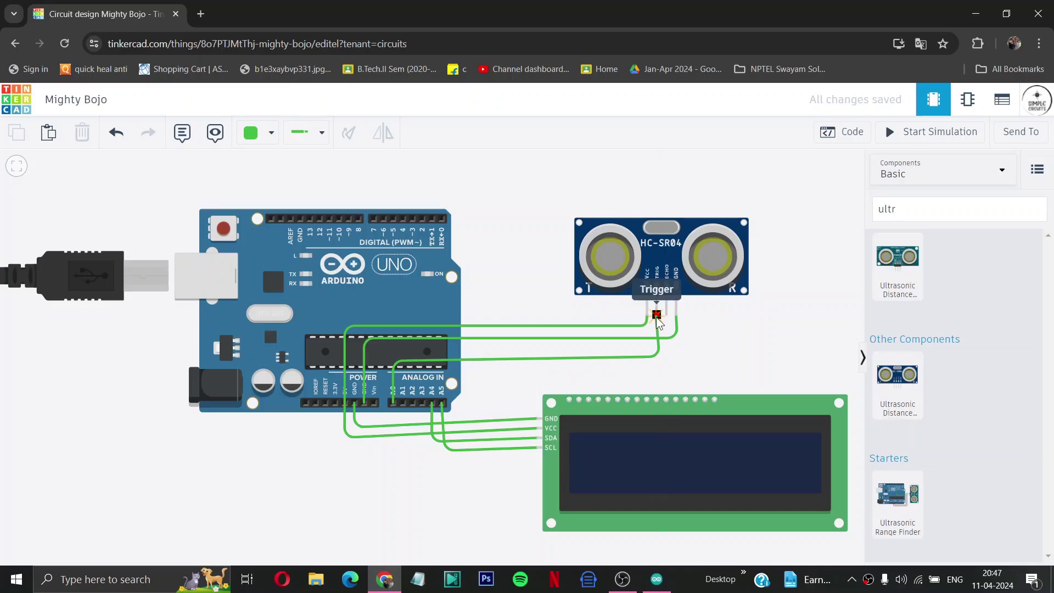
pyautogui.click(657, 315)
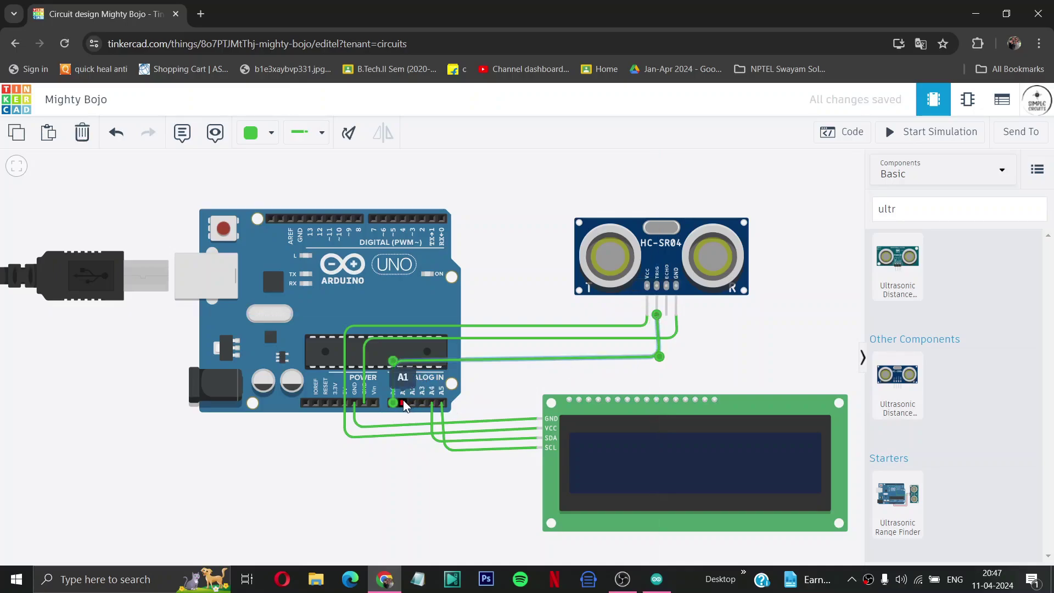
pyautogui.click(403, 400)
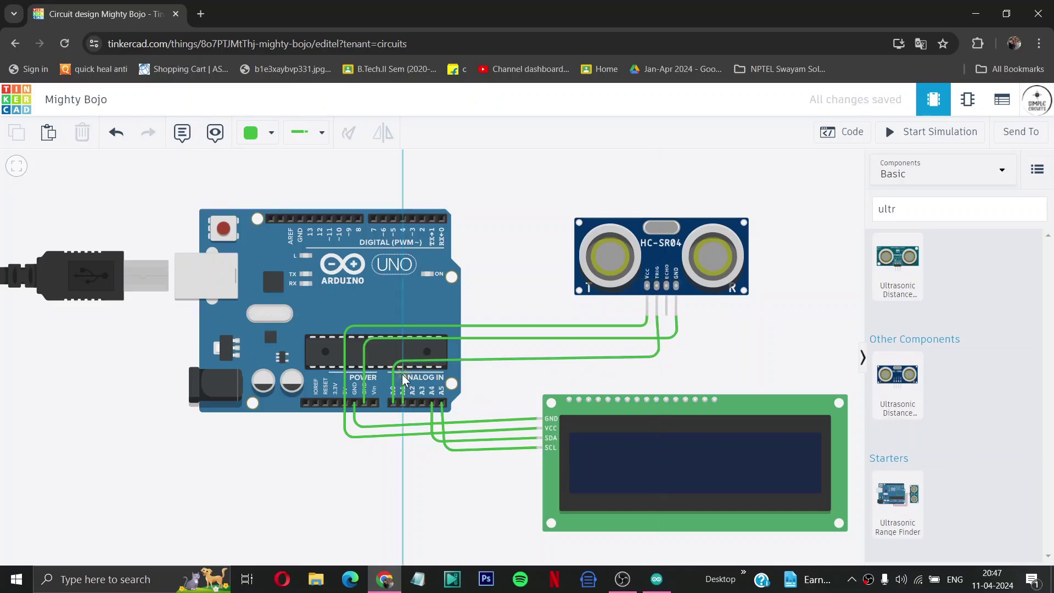
pyautogui.click(402, 375)
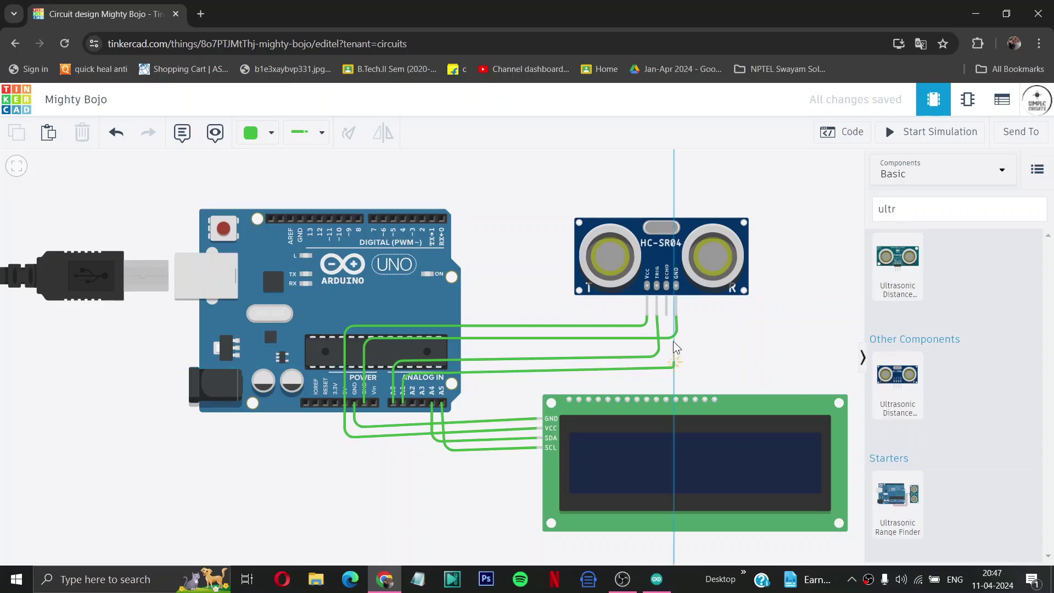
pyautogui.click(666, 316)
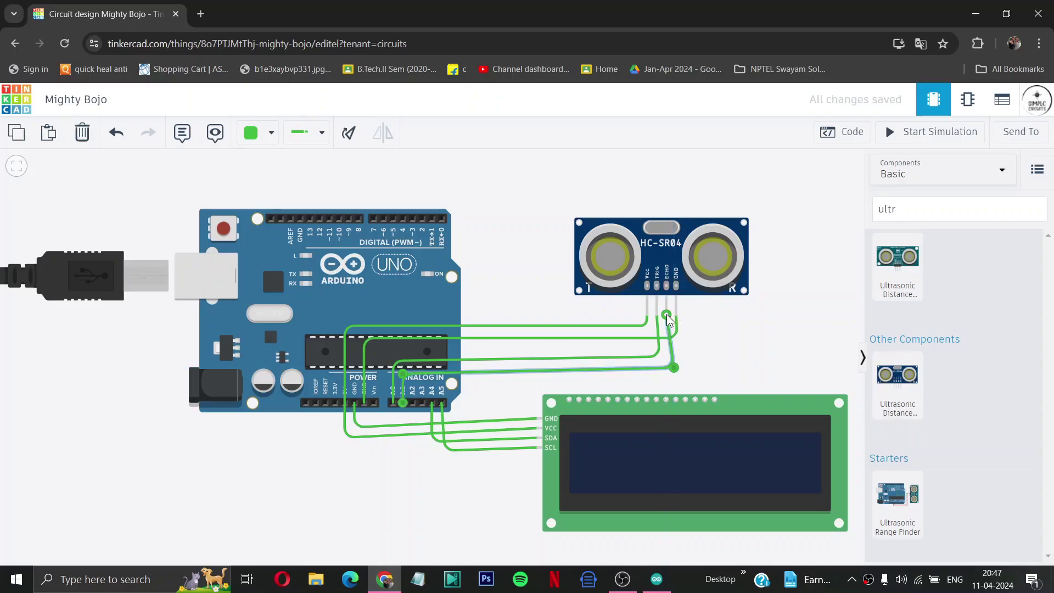
# - Nudge the LCD and straighten the Echo and GND wire routes
pyautogui.click(751, 330)
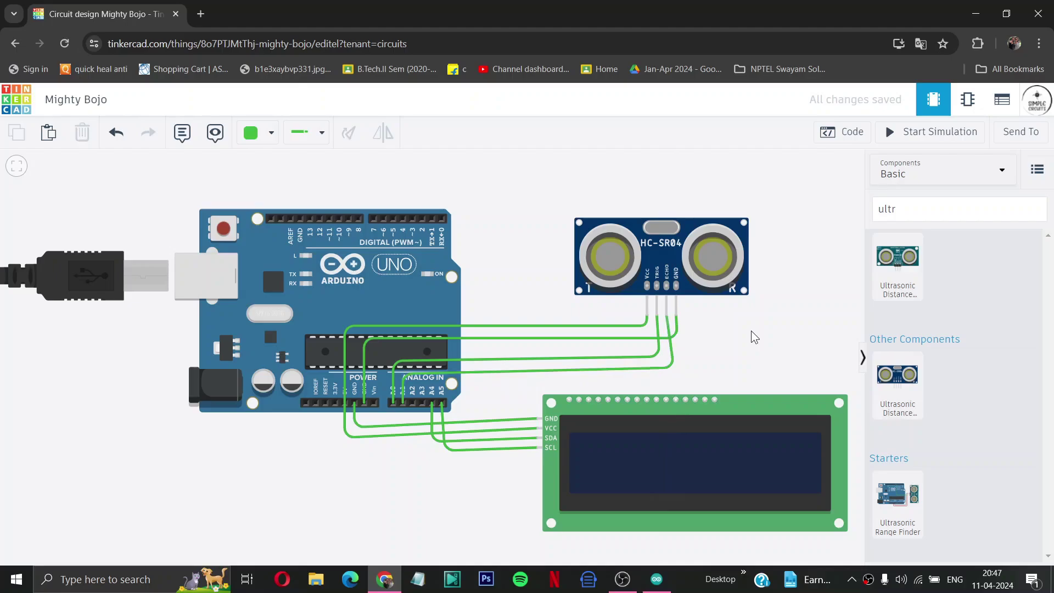
pyautogui.moveTo(626, 405); pyautogui.dragTo(615, 413)
pyautogui.click(460, 447)
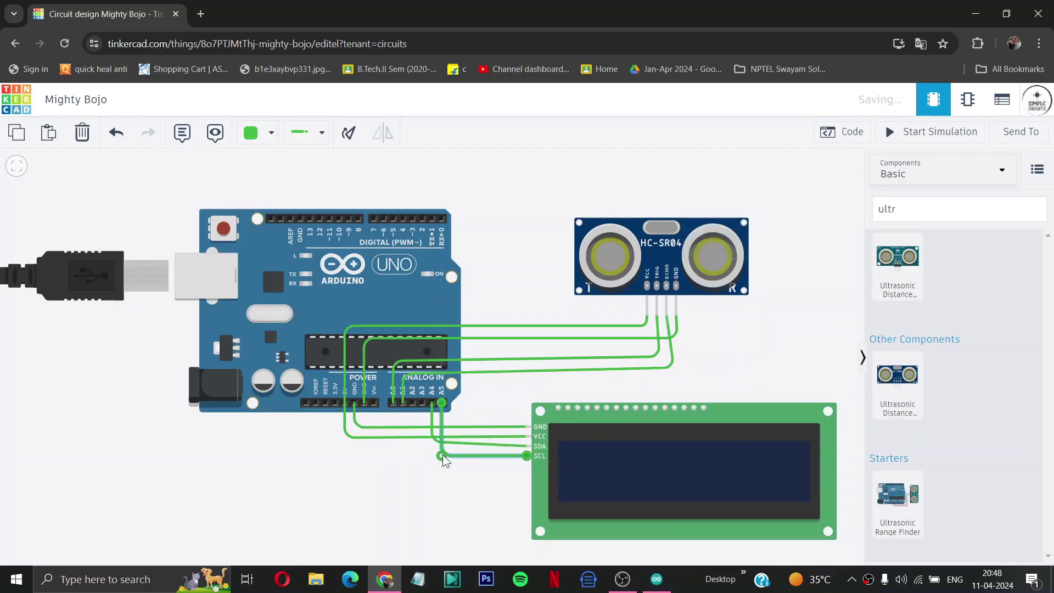
pyautogui.click(585, 373)
pyautogui.moveTo(674, 371); pyautogui.dragTo(675, 342)
pyautogui.click(653, 340)
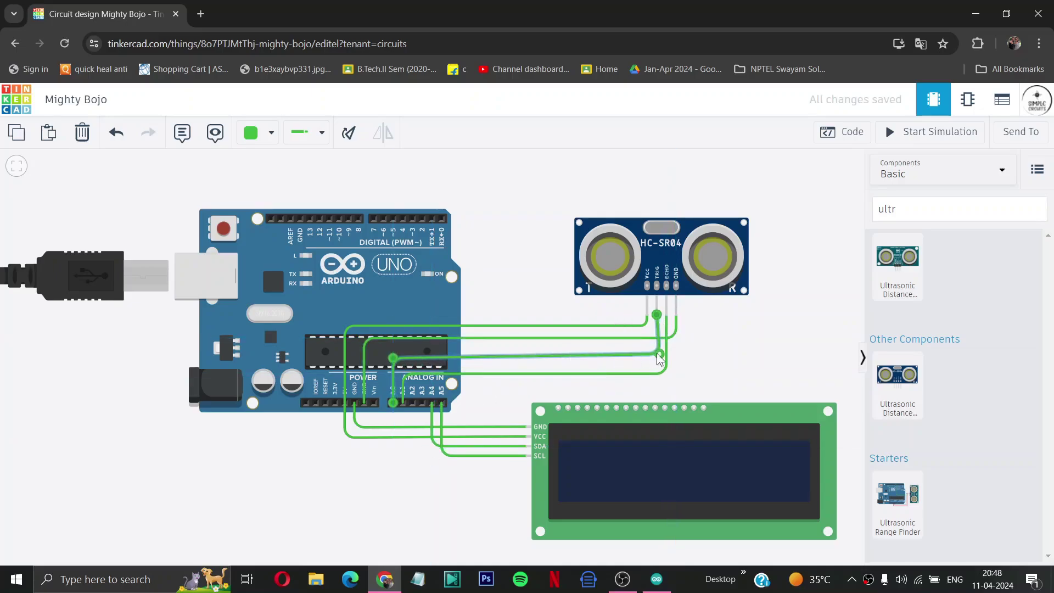
pyautogui.click(721, 365)
# - Colour the sensor VCC wire red, both GND wires black and the Trig wire blue
pyautogui.click(549, 326)
pyautogui.click(271, 132)
pyautogui.click(284, 202)
pyautogui.click(494, 337)
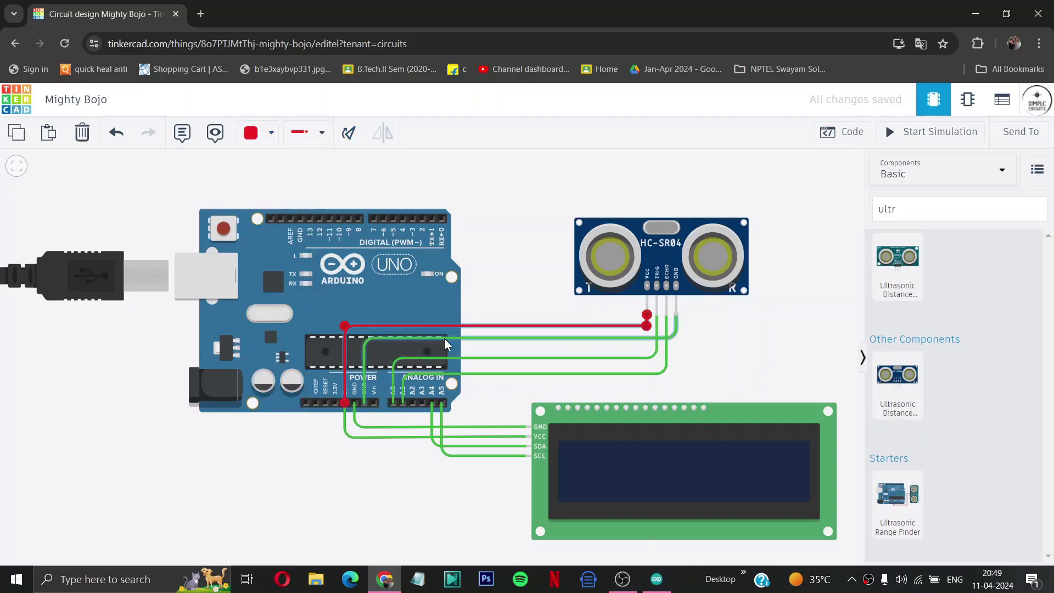
pyautogui.click(271, 132)
pyautogui.click(282, 179)
pyautogui.click(412, 427)
pyautogui.click(270, 132)
pyautogui.click(283, 179)
pyautogui.click(530, 357)
pyautogui.click(271, 132)
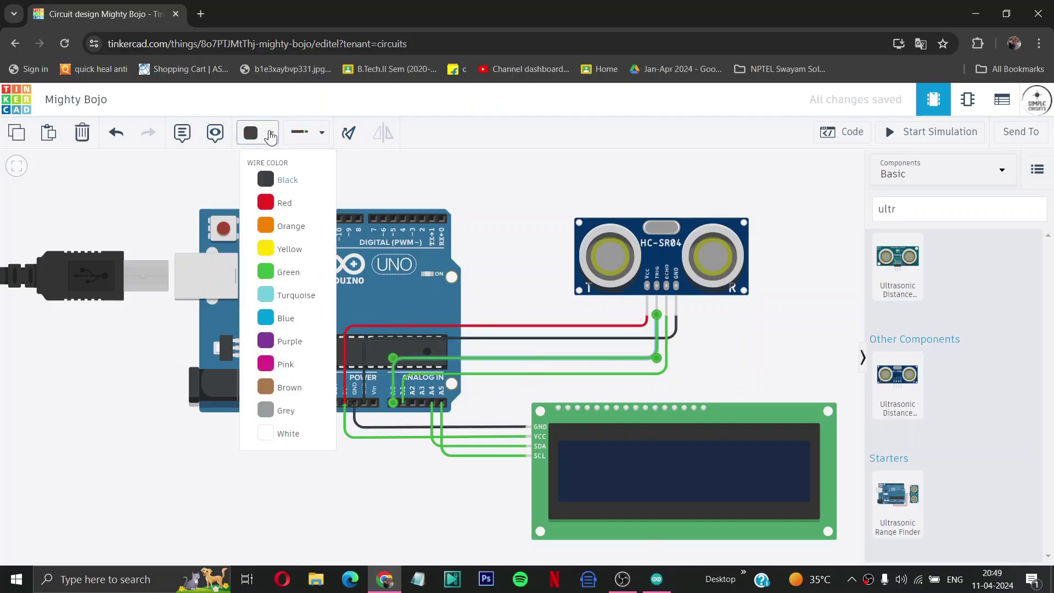
pyautogui.click(285, 318)
# - Colour the Echo wire pink, the SDA wire yellow and the SCL wire orange
pyautogui.click(549, 374)
pyautogui.click(271, 132)
pyautogui.click(286, 364)
pyautogui.click(478, 446)
pyautogui.click(271, 133)
pyautogui.click(284, 202)
pyautogui.click(271, 132)
pyautogui.click(284, 249)
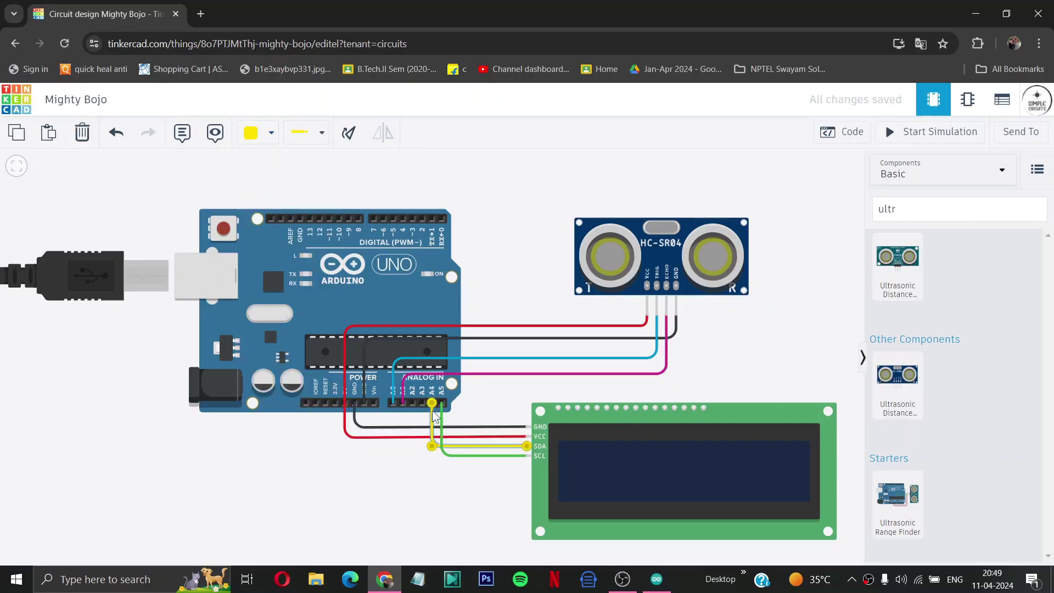
pyautogui.click(441, 434)
pyautogui.click(271, 132)
pyautogui.click(283, 225)
pyautogui.click(498, 390)
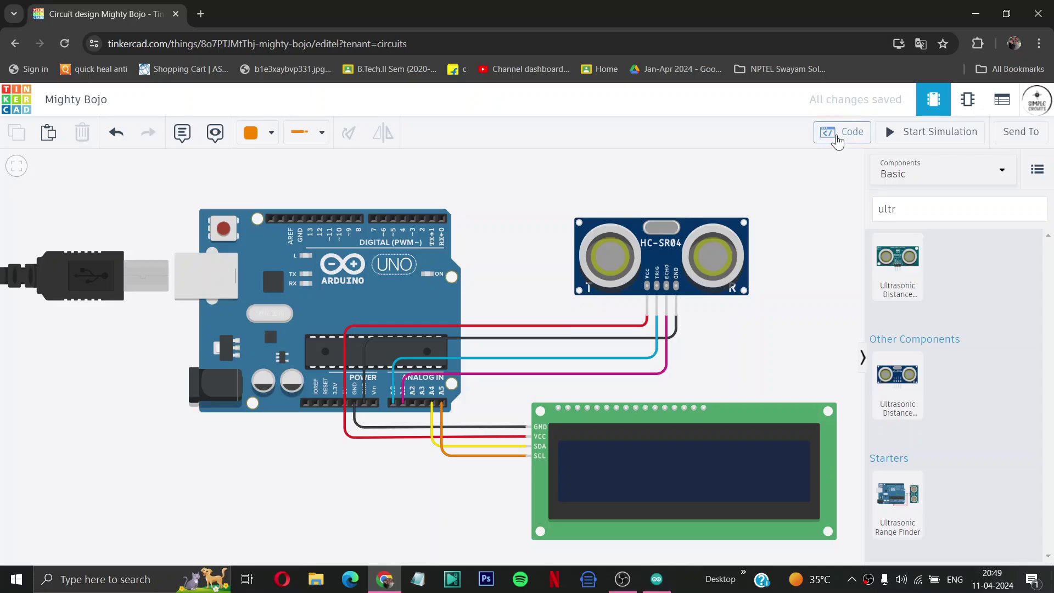
# - Switch the Arduino code editor from Blocks to Text and delete the default blink sketch
pyautogui.click(837, 141)
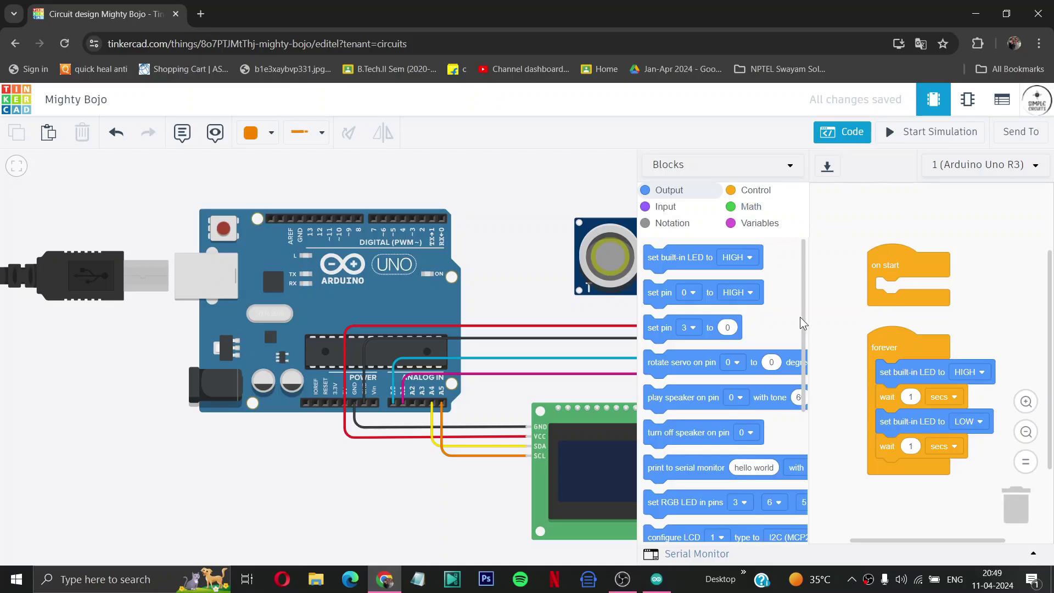
pyautogui.click(789, 165)
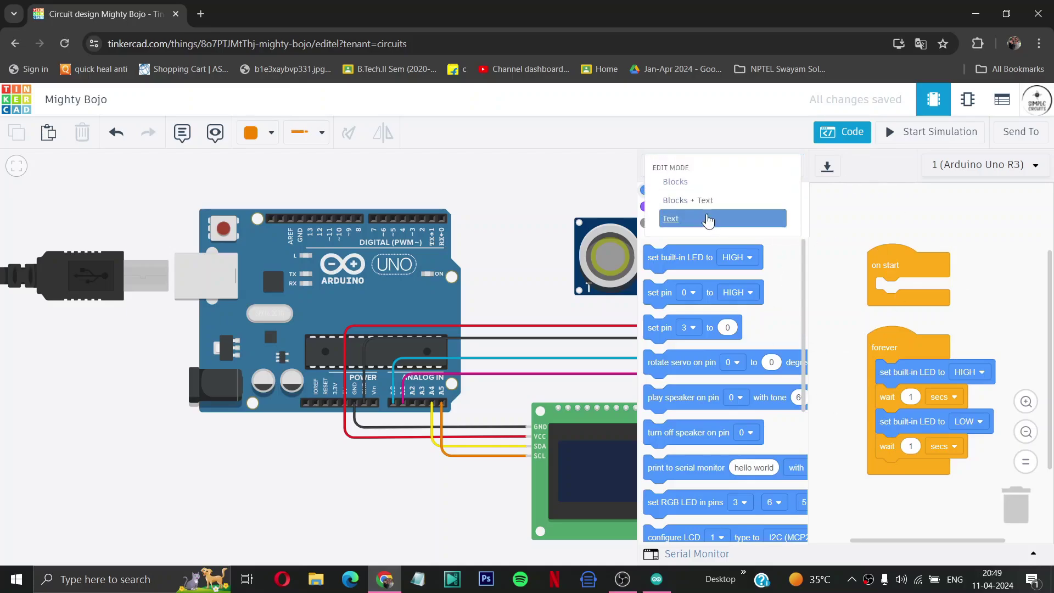
pyautogui.click(709, 219)
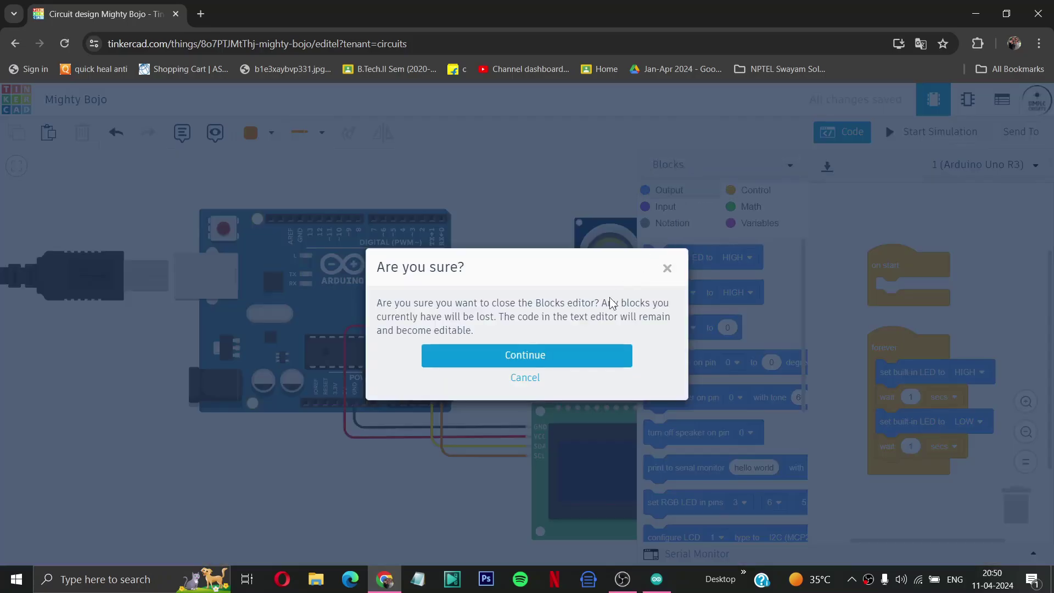
pyautogui.click(570, 363)
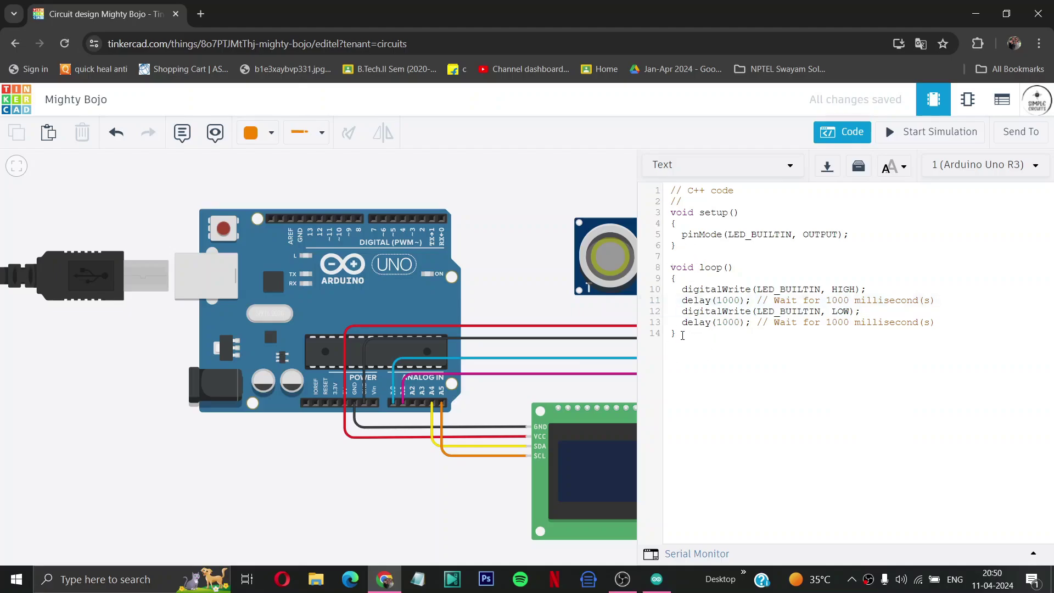
pyautogui.moveTo(682, 335); pyautogui.dragTo(659, 162)
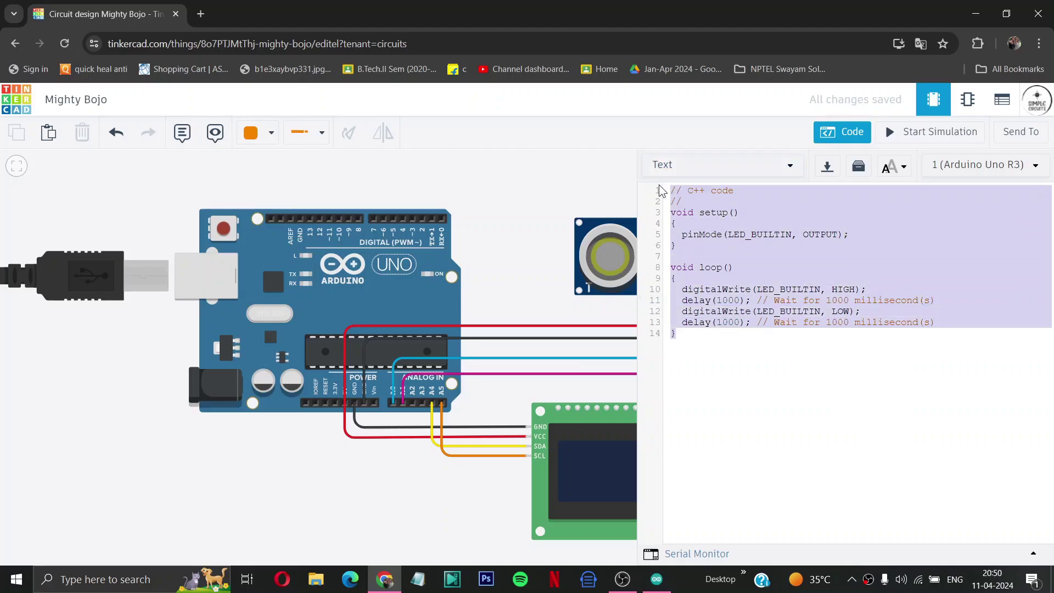
pyautogui.press('BackSpace')
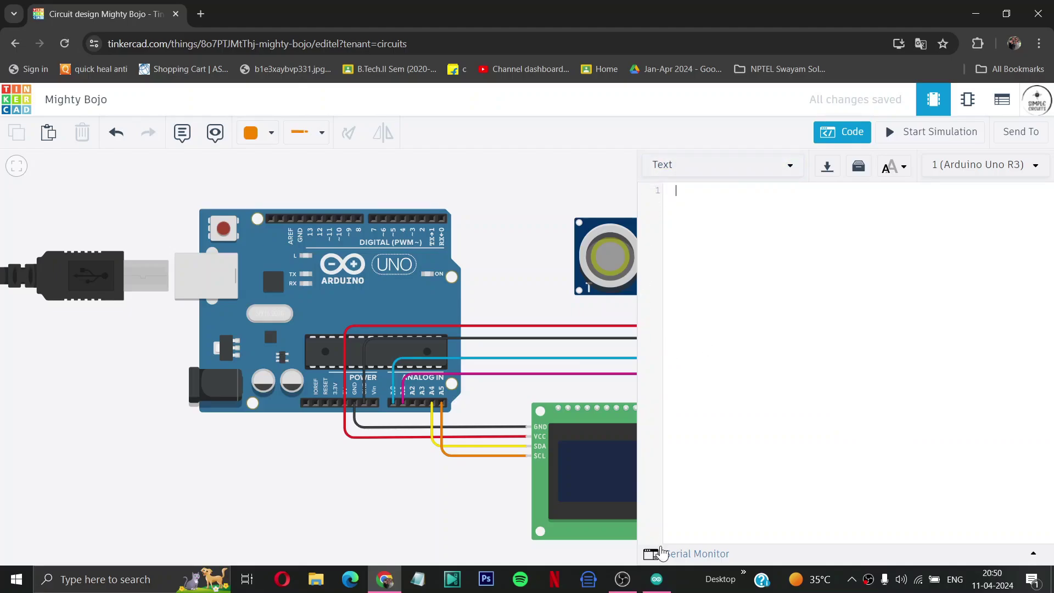
# - Select the entire distance_meter sketch in Arduino IDE, then go back to Chrome
pyautogui.click(657, 580)
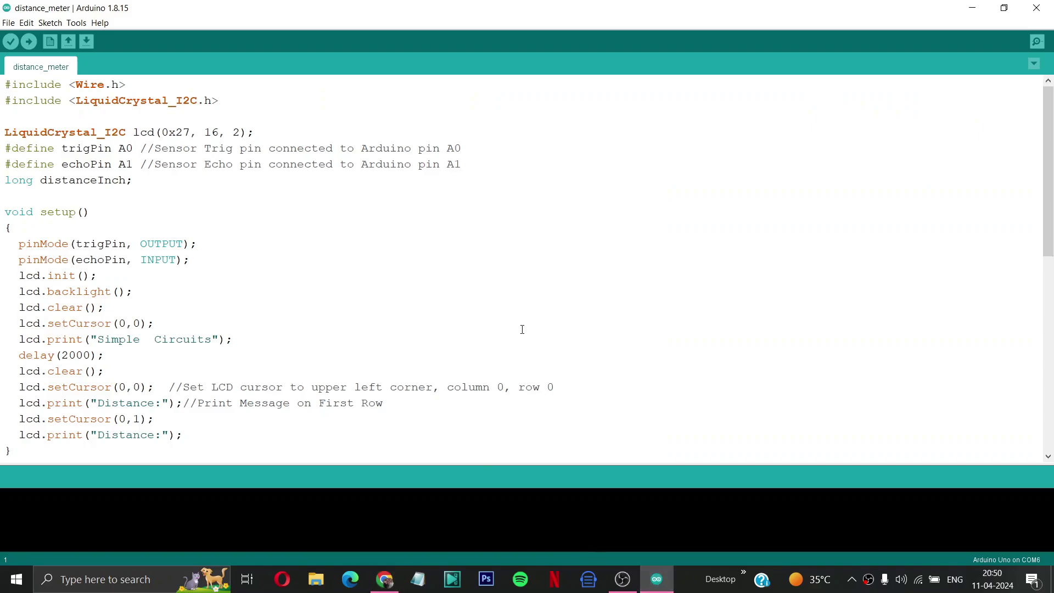
pyautogui.scroll(-2, 522, 330)
pyautogui.scroll(2, 522, 329)
pyautogui.scroll(-4, 336, 259)
pyautogui.scroll(4, 338, 262)
pyautogui.hotkey('ctrl', 'a')
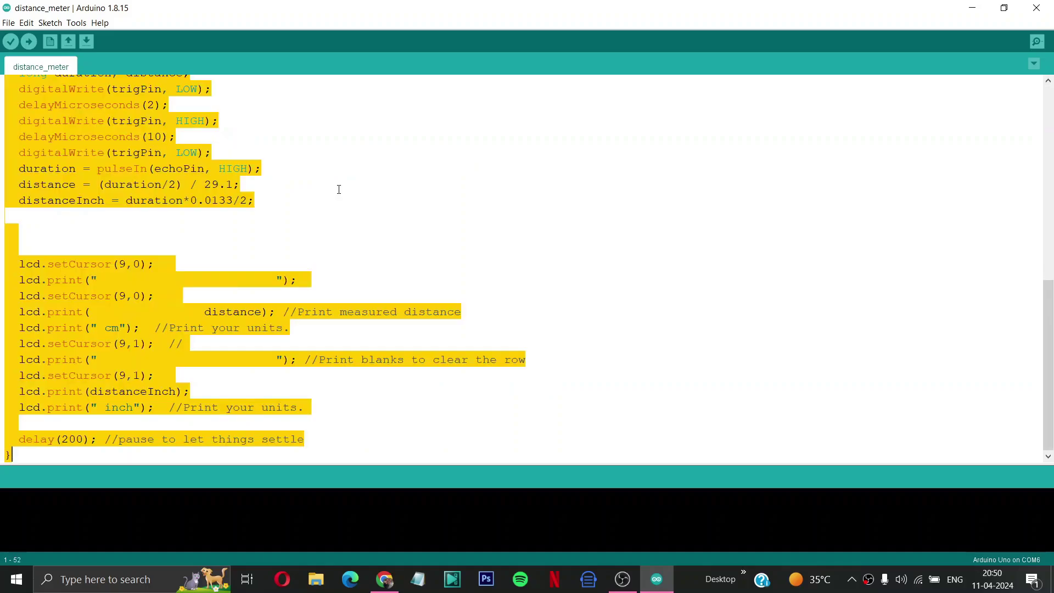
pyautogui.click(384, 579)
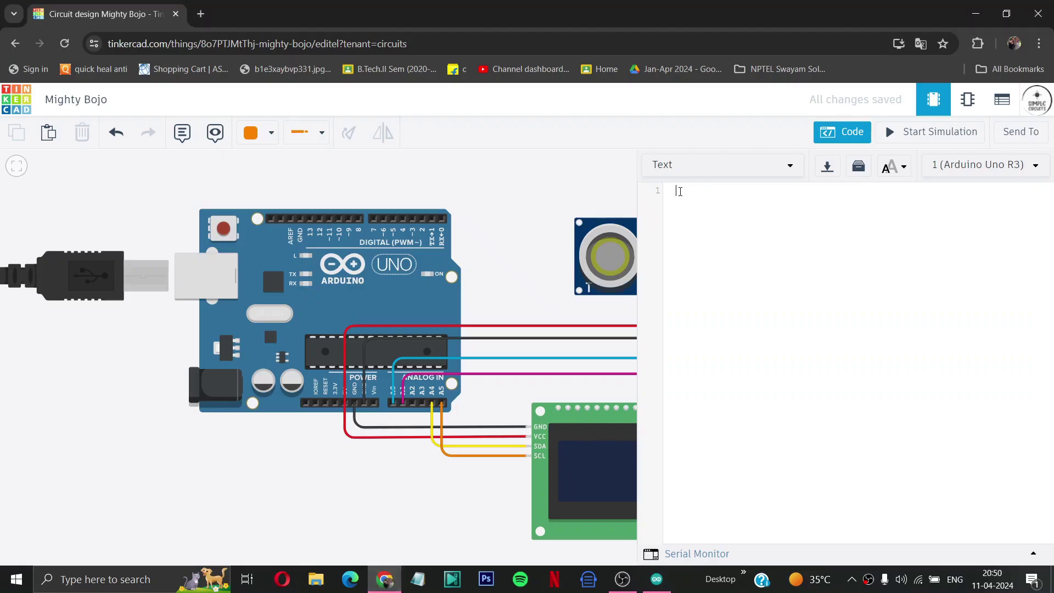
# - Paste the distance_meter sketch into the Text editor and scroll back to line 1
pyautogui.hotkey('ctrl', 'v')
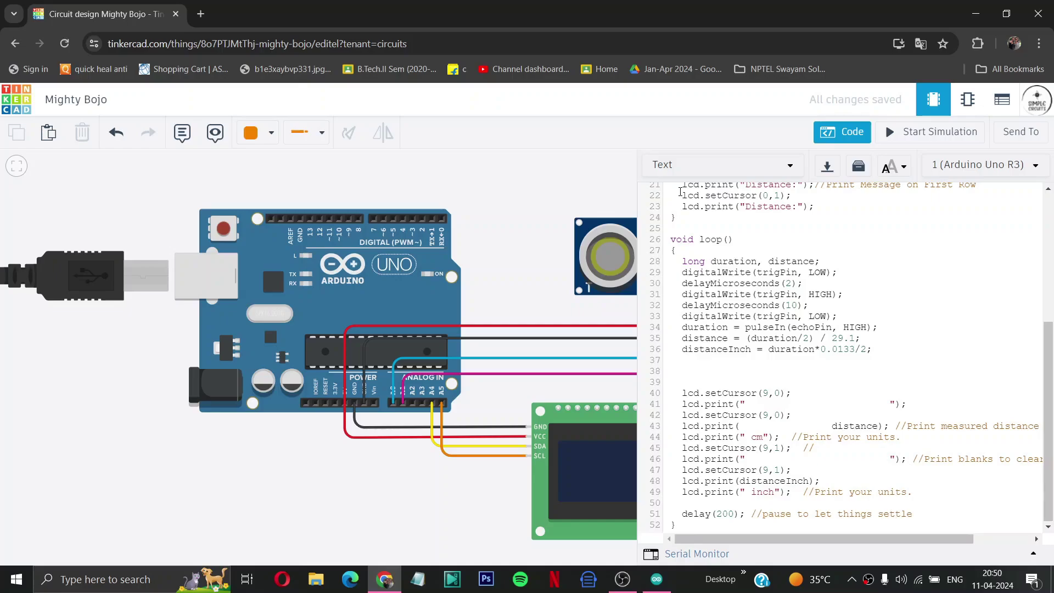
pyautogui.scroll(4, 777, 256)
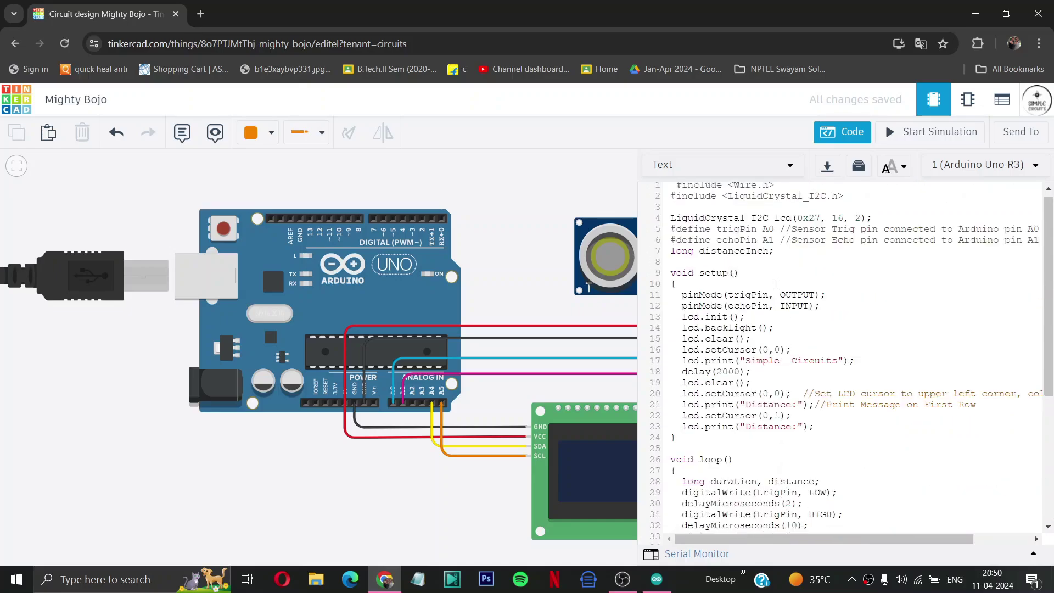
# - Start the simulation and hide the code panel to watch the LCD show 113 cm and 43 inch
pyautogui.click(910, 144)
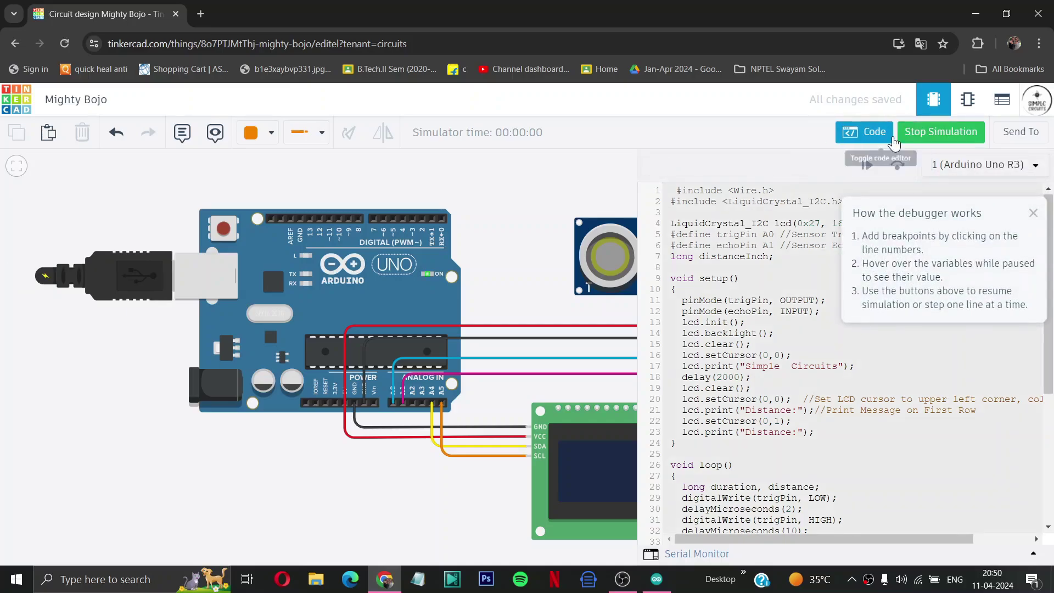
pyautogui.click(893, 141)
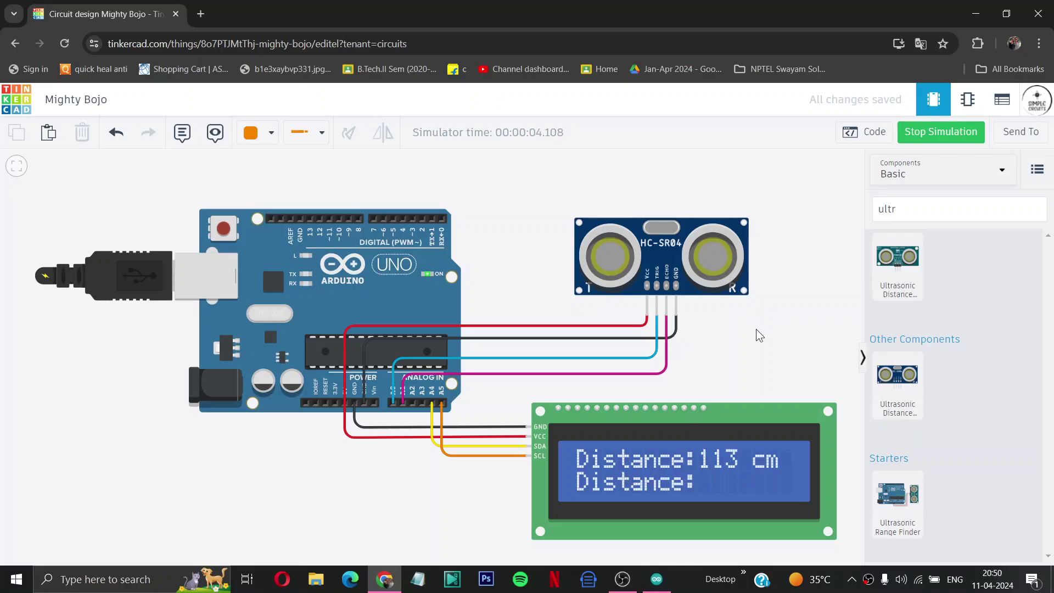
pyautogui.scroll(-5, 756, 329)
pyautogui.scroll(5, 756, 328)
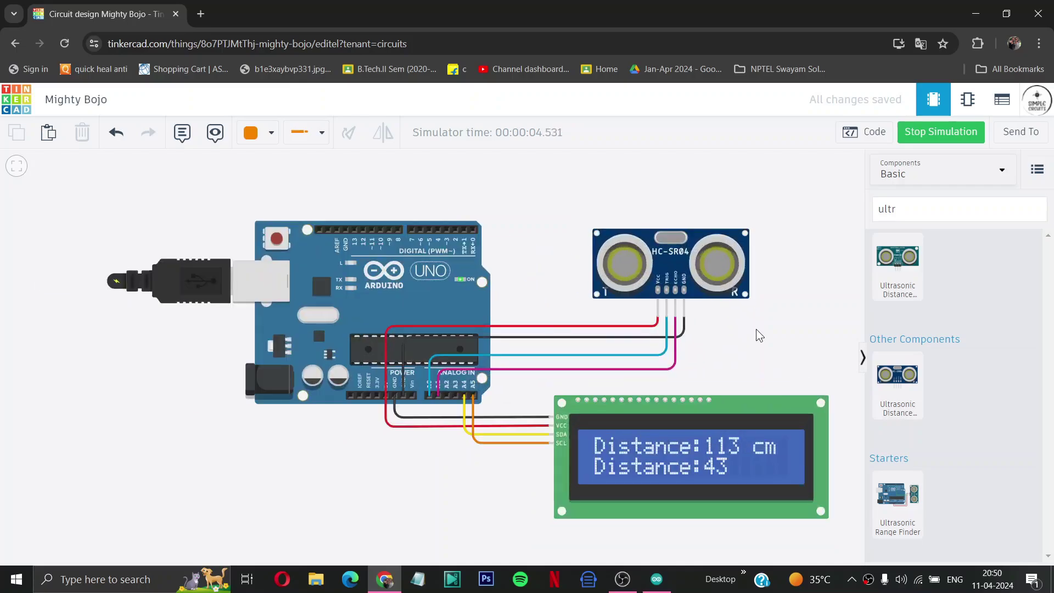
pyautogui.scroll(-4, 756, 329)
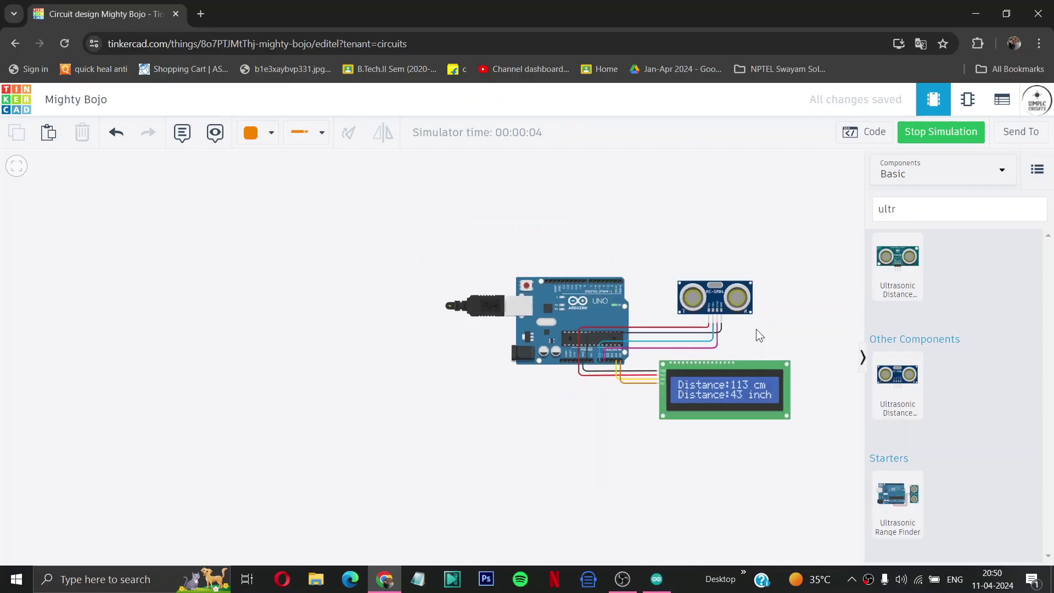
# - Drag the HC-SR04 target farther away so the LCD reads 128 cm and 49 inch
pyautogui.click(697, 296)
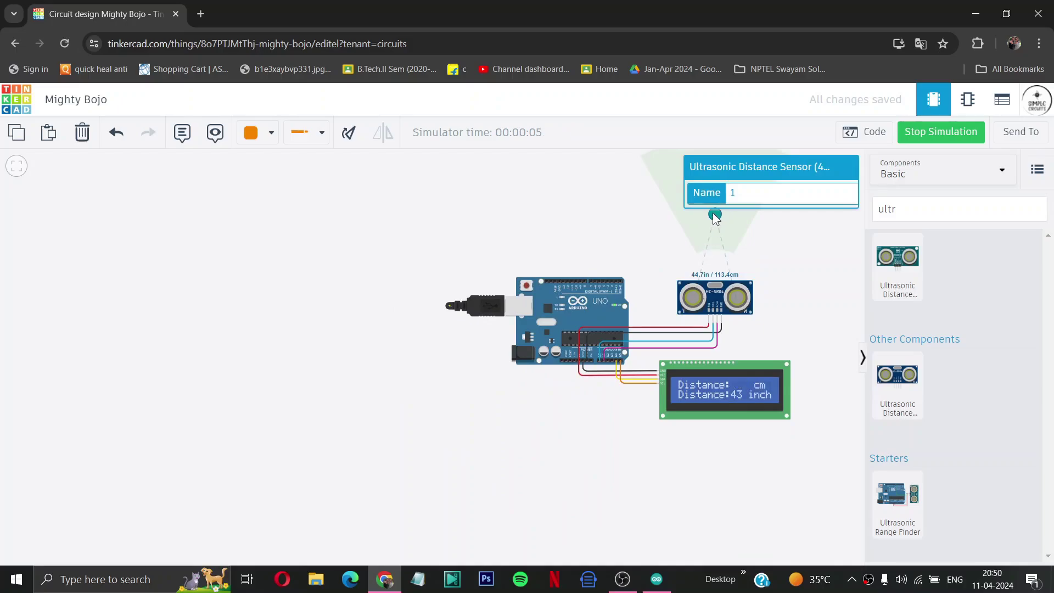
pyautogui.moveTo(713, 213)
pyautogui.mouseDown()
pyautogui.moveTo(718, 243)
pyautogui.moveTo(716, 212)
pyautogui.mouseUp()
# - Deselect the HC-SR04 and fit the whole running circuit in view
pyautogui.click(703, 299)
pyautogui.press('f')
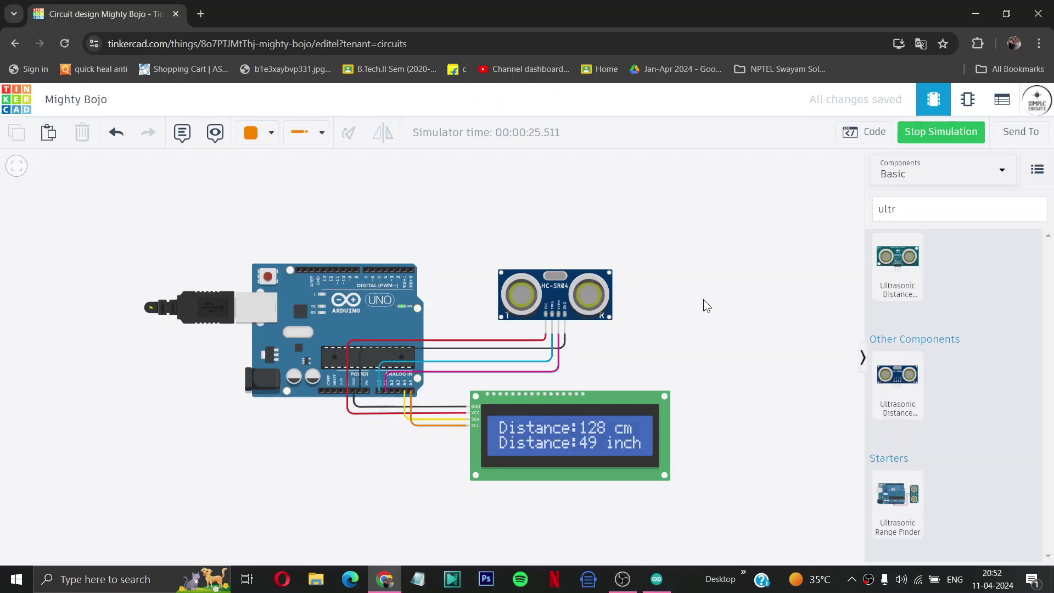